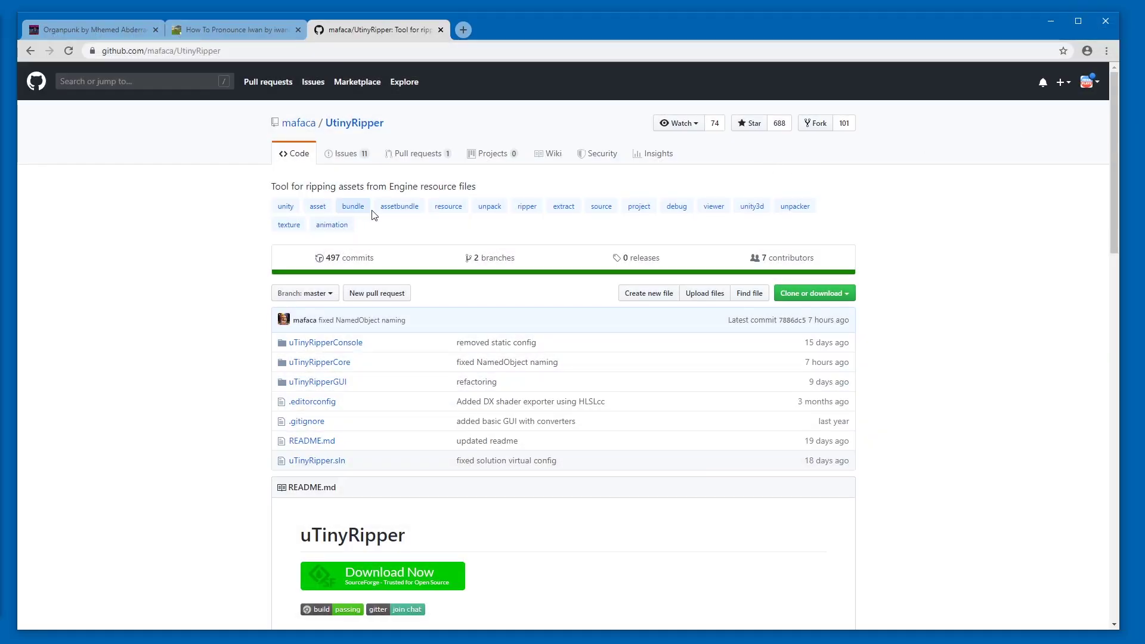
# Check the uTinyRipper repository's releases, then come back to the repository home page
pyautogui.moveTo(1115, 141); pyautogui.dragTo(1104, 77)
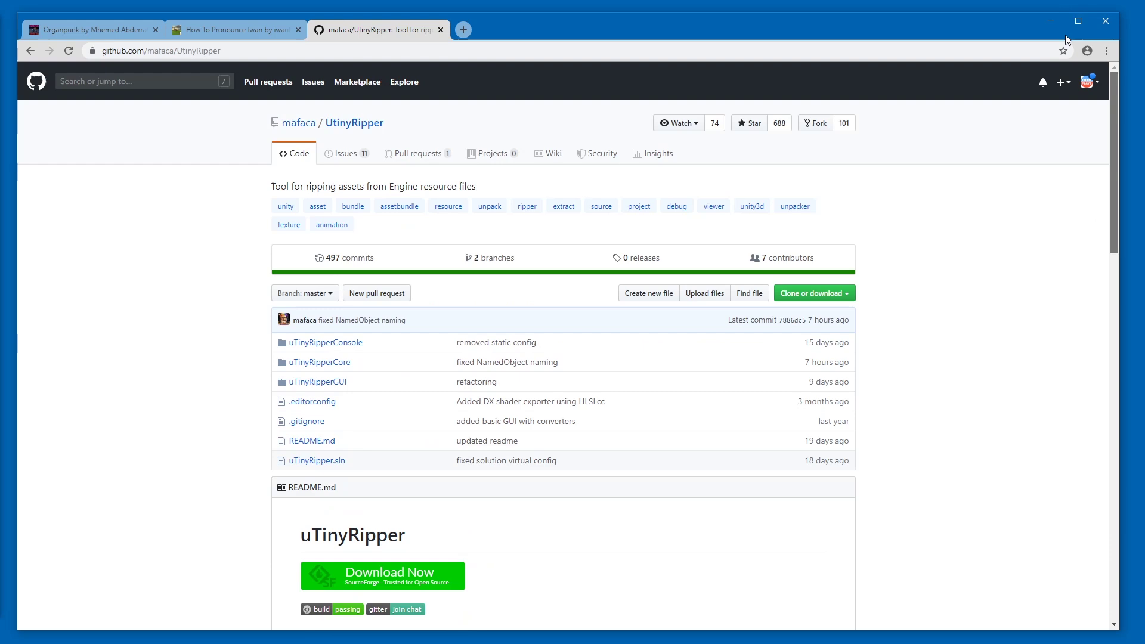
pyautogui.click(640, 261)
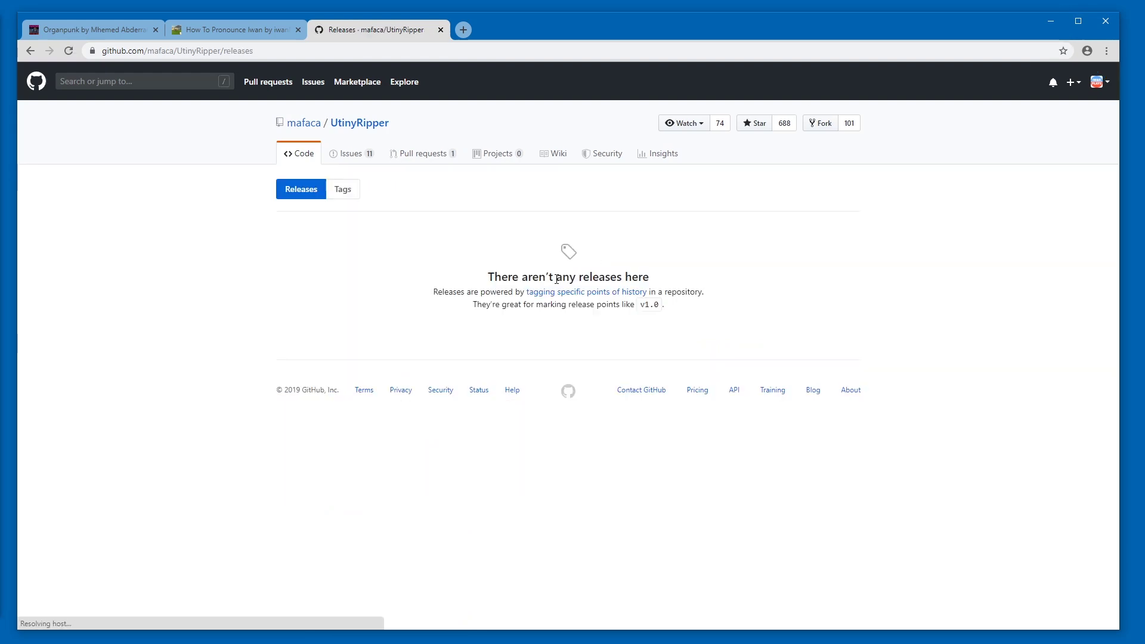
pyautogui.hotkey('alt', 'Left')
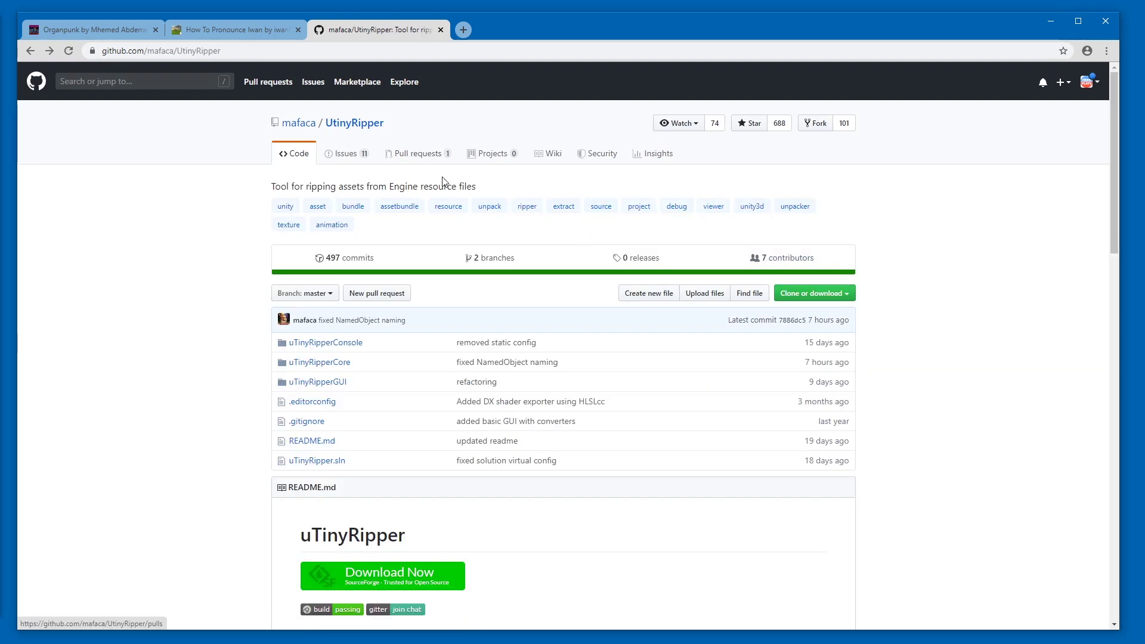
# Open uTinyRipper's SourceForge download page from the README, then return to the GitHub tab
pyautogui.scroll(-3, 493, 174)
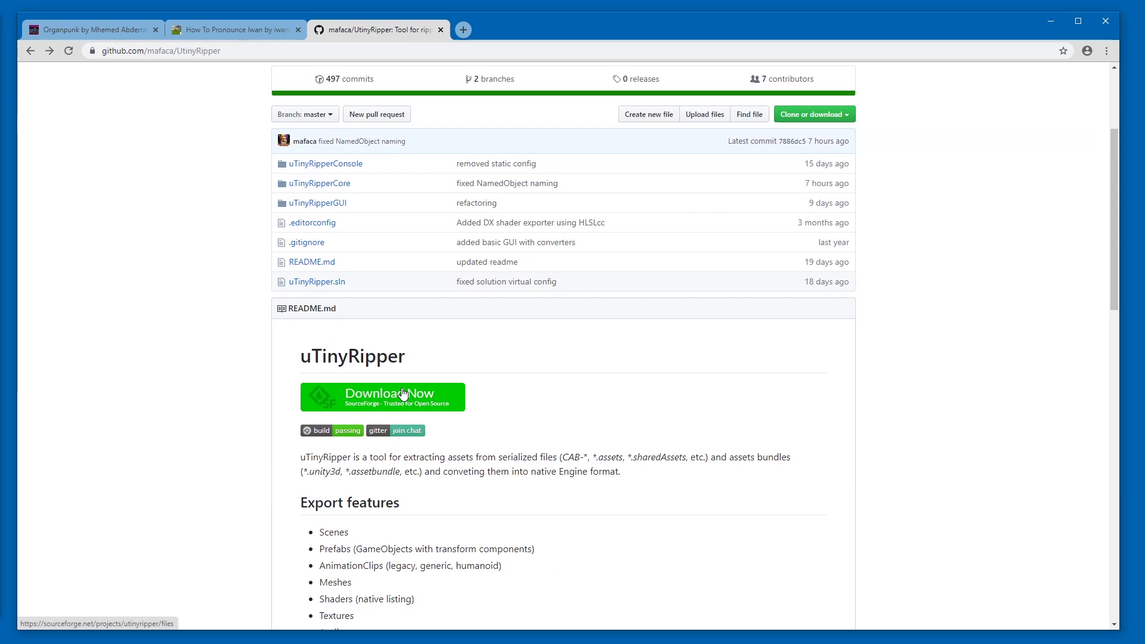
pyautogui.click(349, 393)
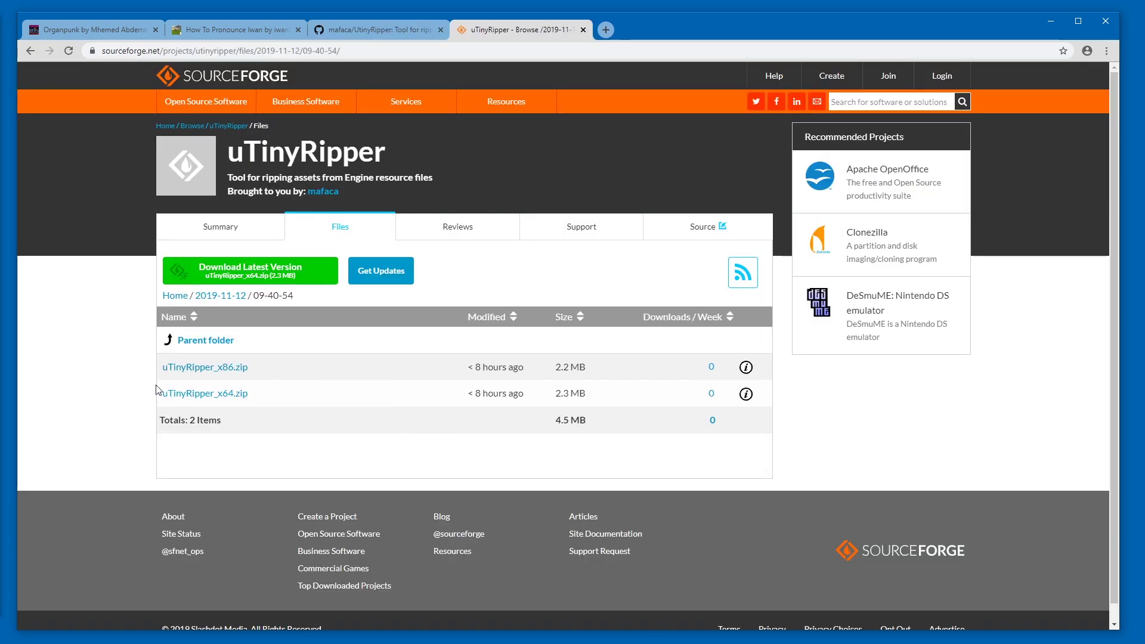
pyautogui.click(365, 30)
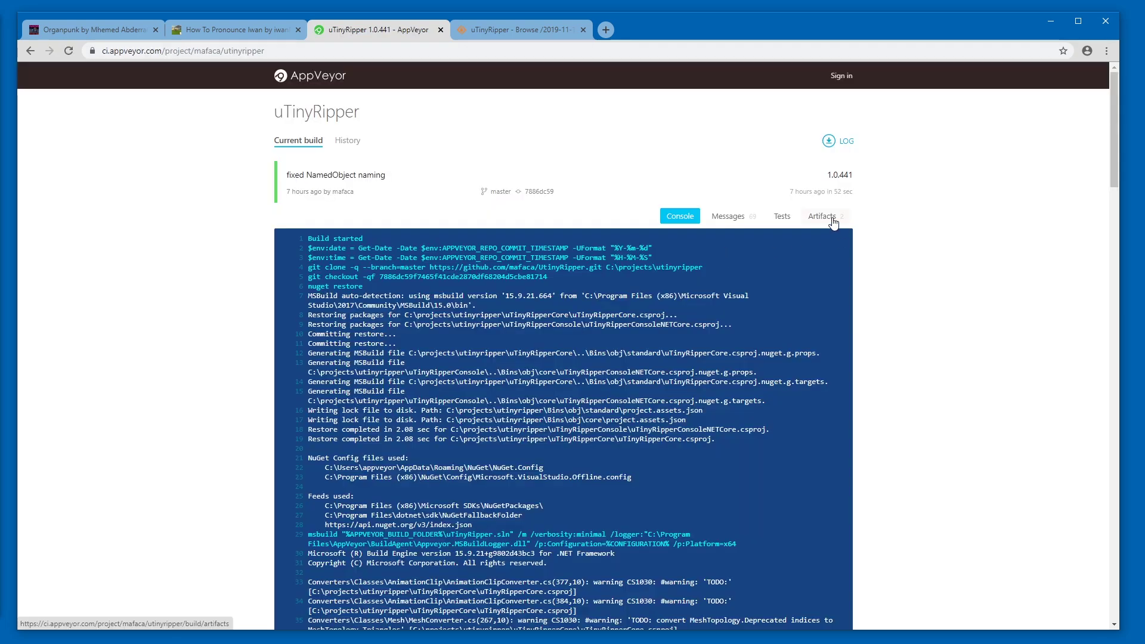
# Download uTinyRipper_x64.zip from AppVeyor's artifacts and start the How To Pronounce Iwan download
pyautogui.click(831, 216)
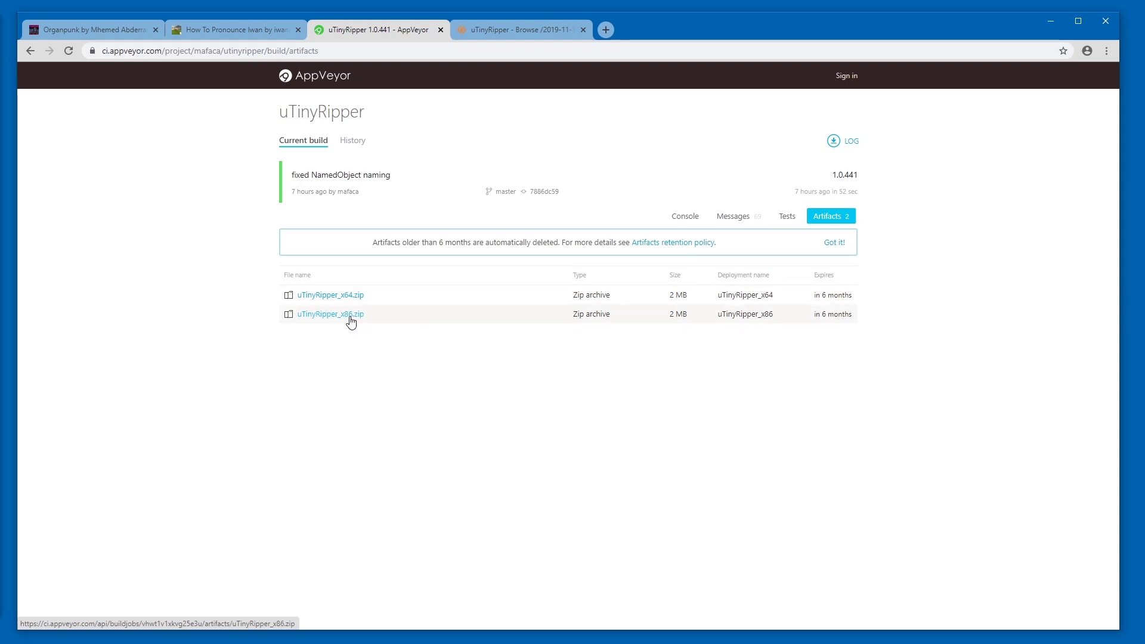
pyautogui.click(346, 297)
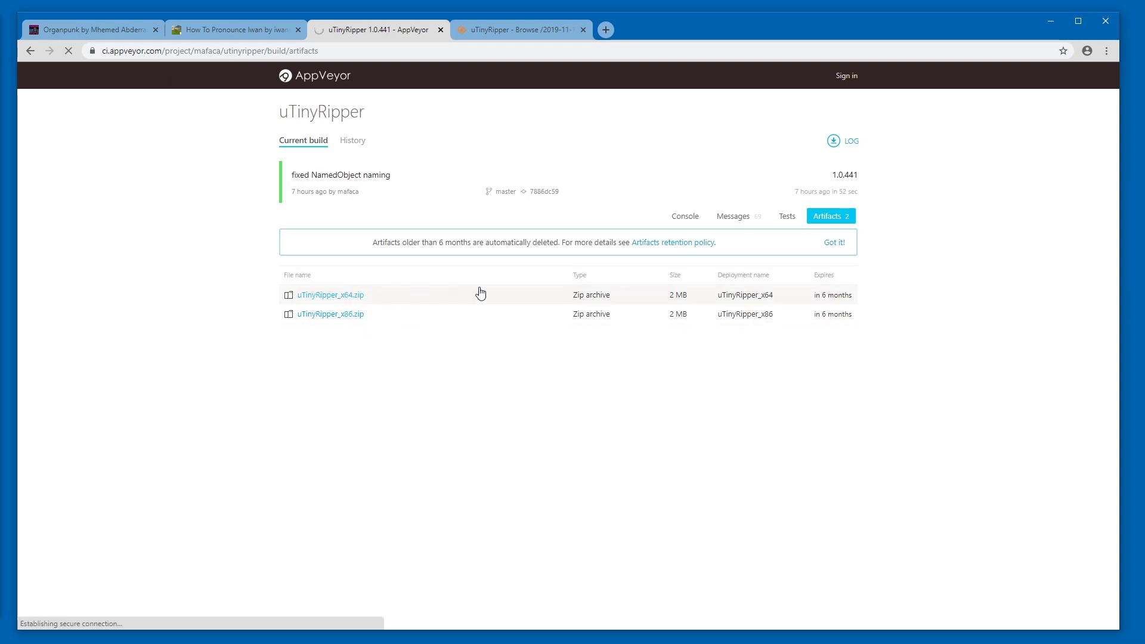
pyautogui.click(244, 35)
pyautogui.click(328, 508)
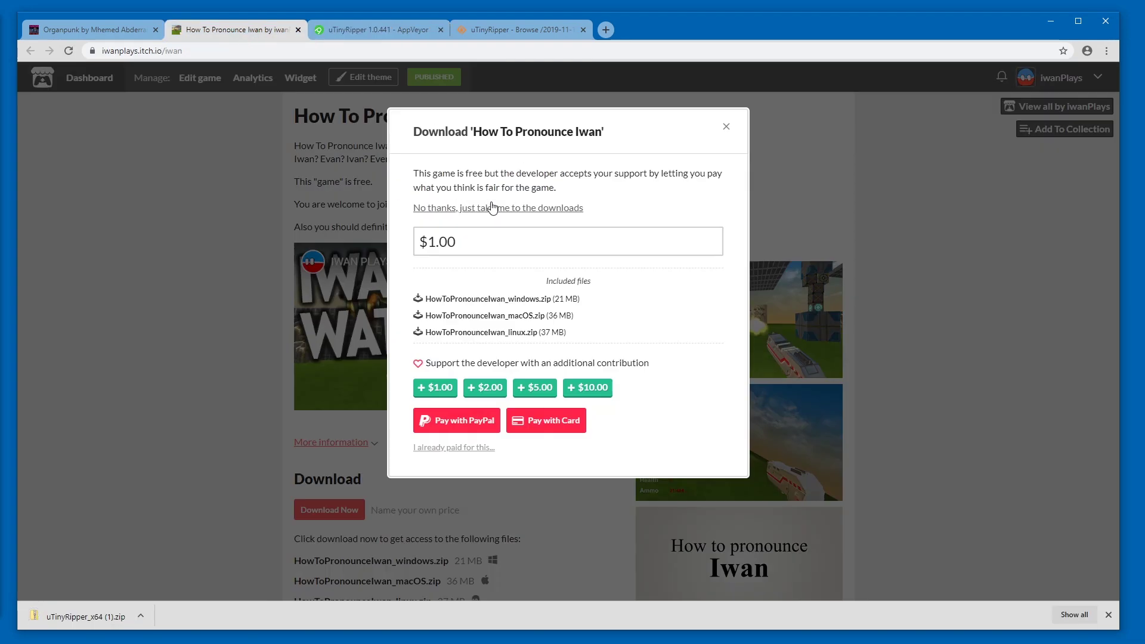
pyautogui.click(486, 207)
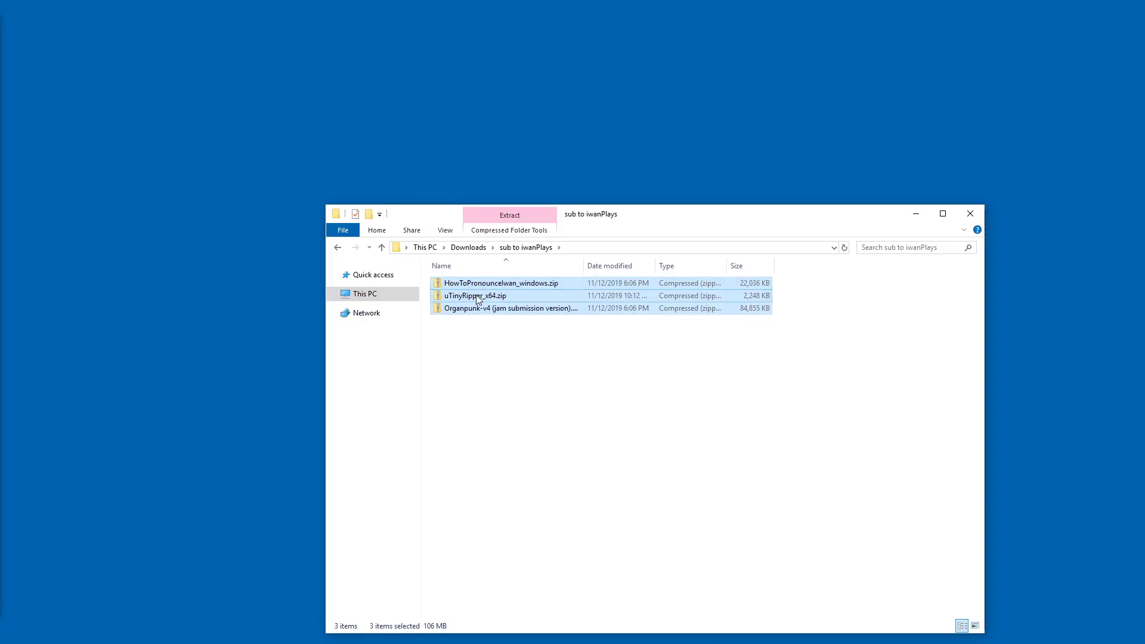
# Extract the uTinyRipper_x64 and Organpunk zips, then delete the three zip archives
pyautogui.rightClick(477, 298)
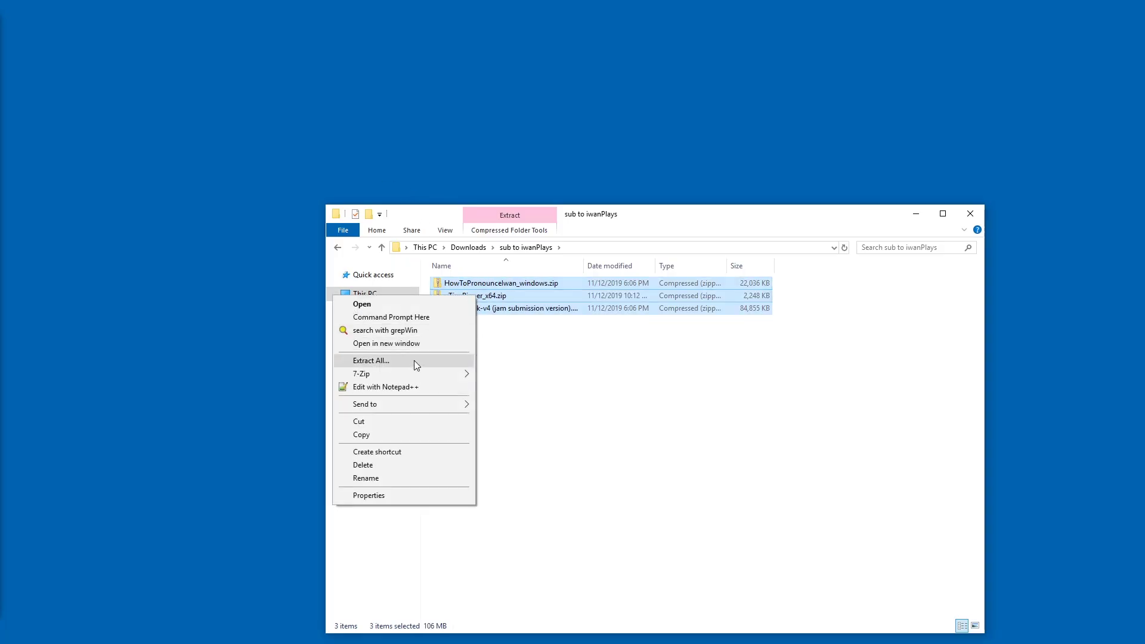
pyautogui.click(414, 360)
pyautogui.click(671, 446)
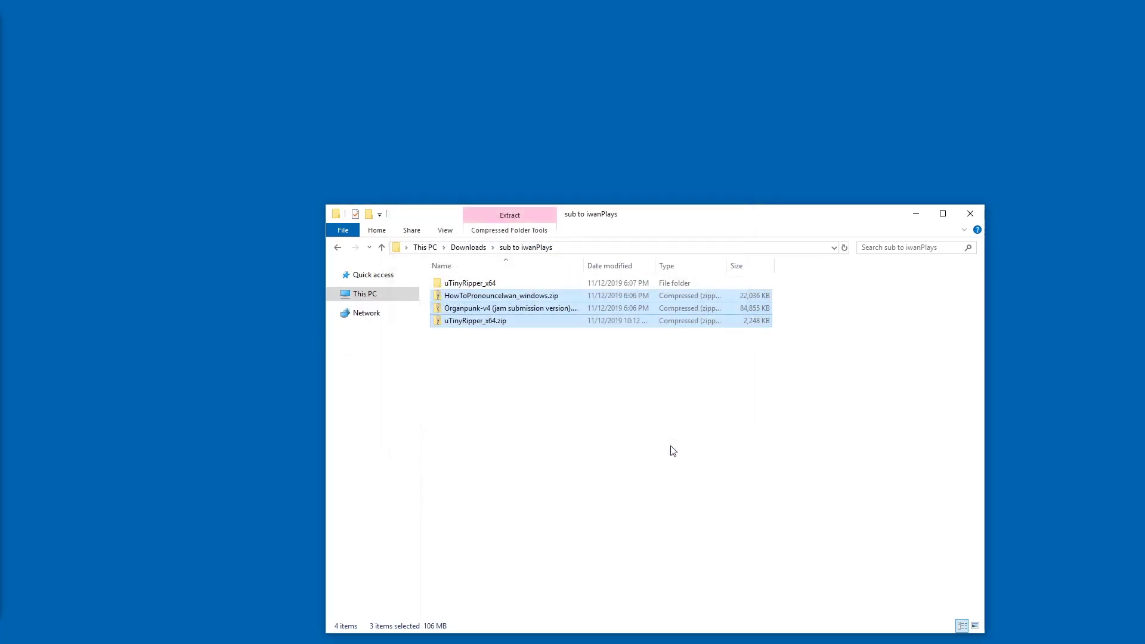
pyautogui.rightClick(475, 308)
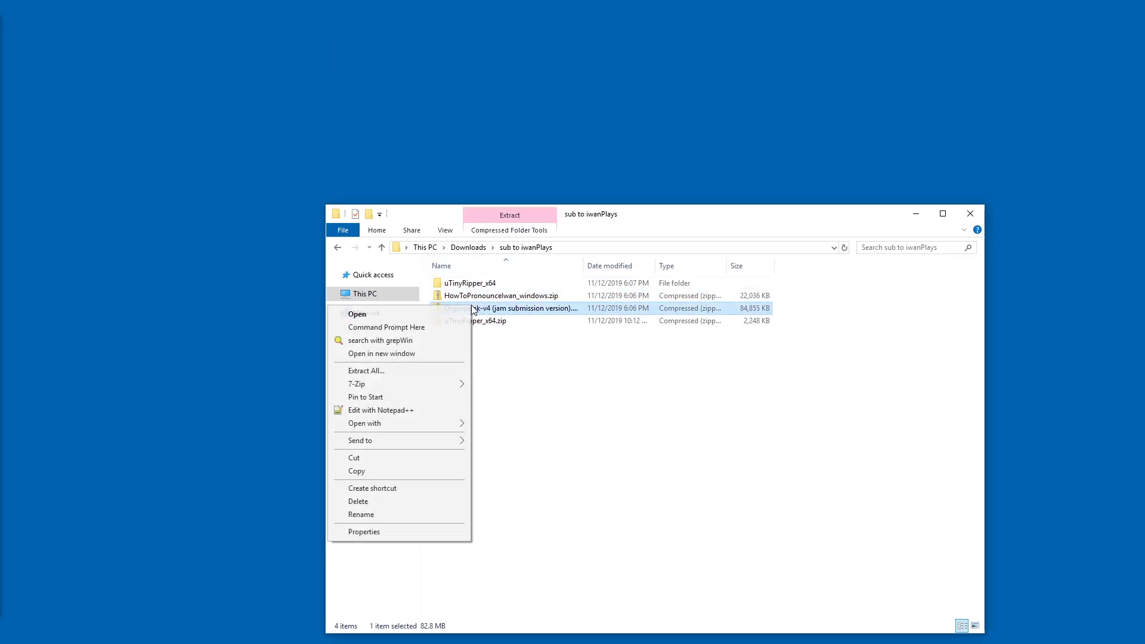
pyautogui.click(405, 370)
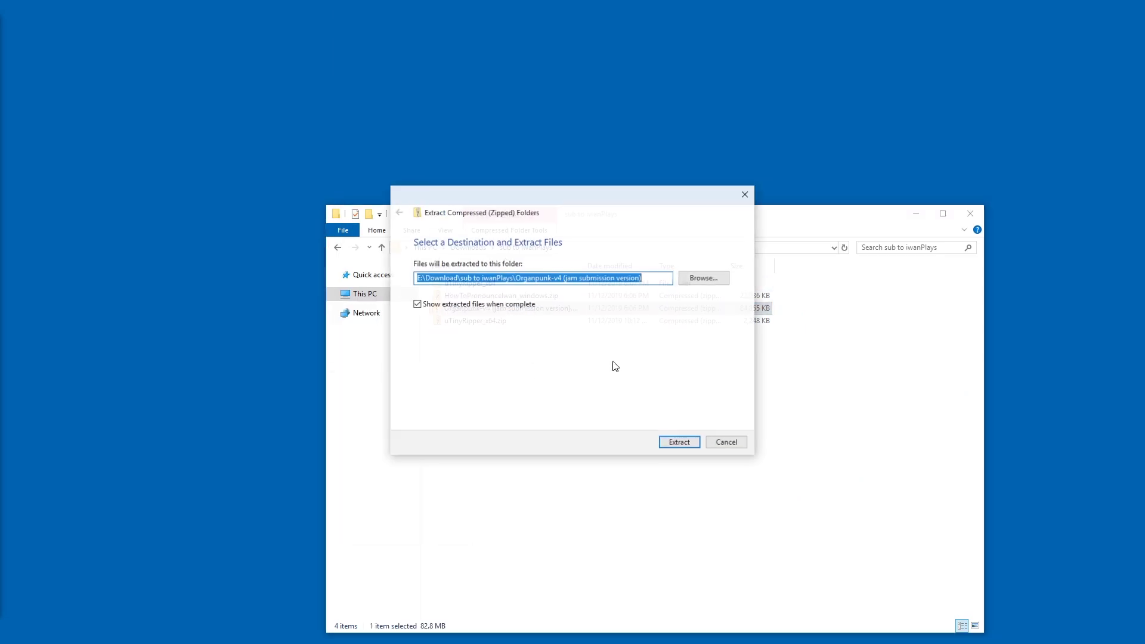
pyautogui.click(673, 442)
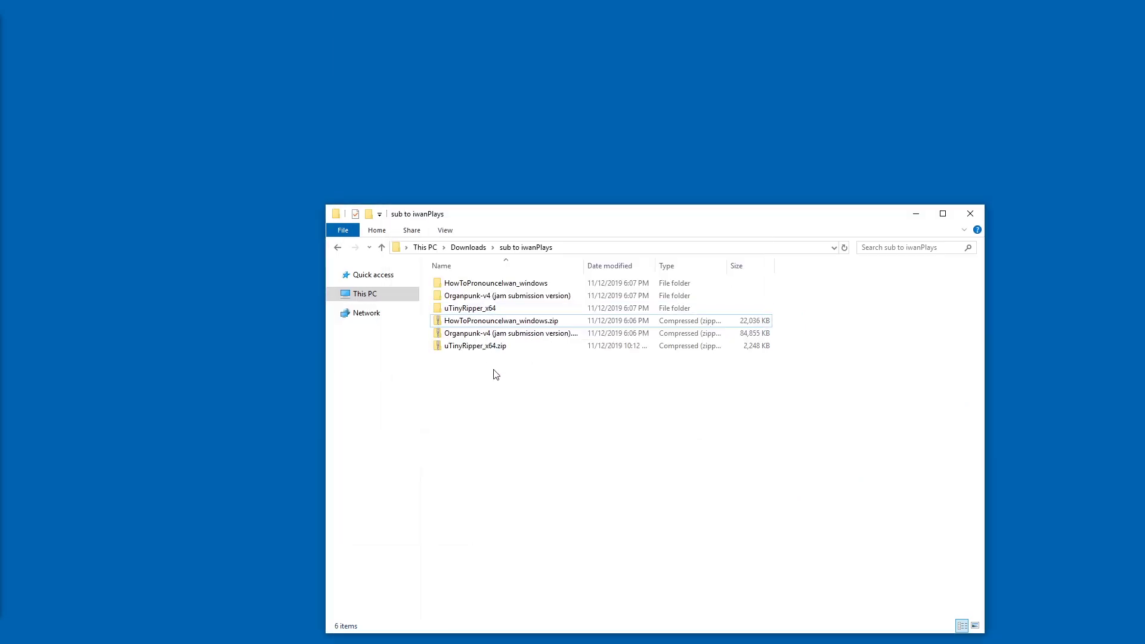
pyautogui.moveTo(493, 374); pyautogui.dragTo(479, 322)
pyautogui.press('Delete')
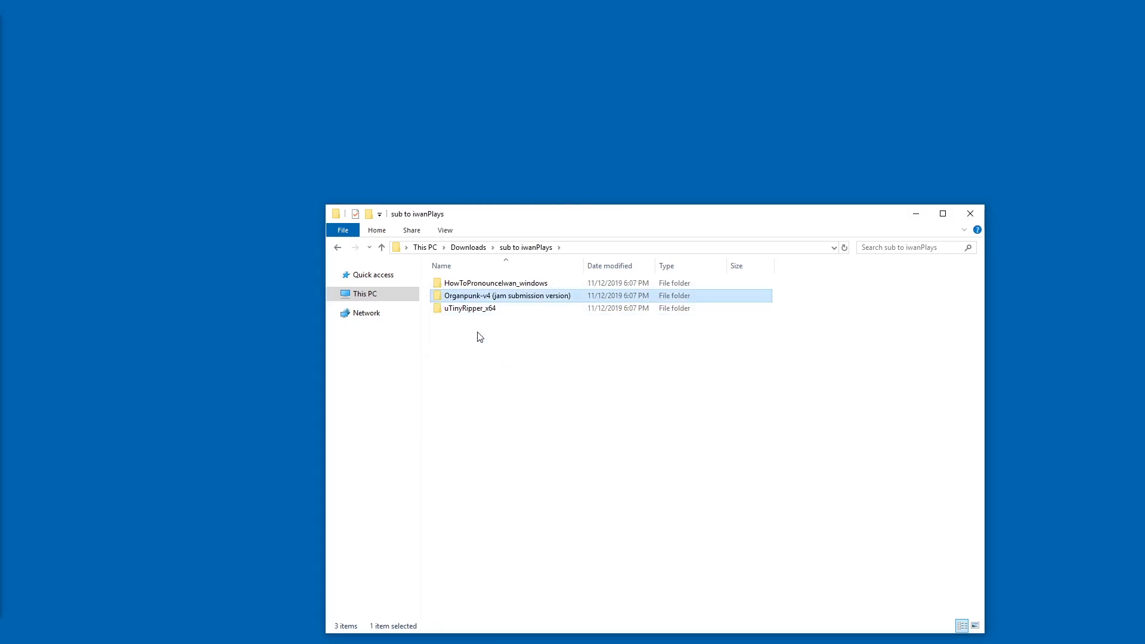
# Launch uTinyRipper.exe from the uTinyRipper_x64 folder, running it past the security warning
pyautogui.doubleClick(471, 308)
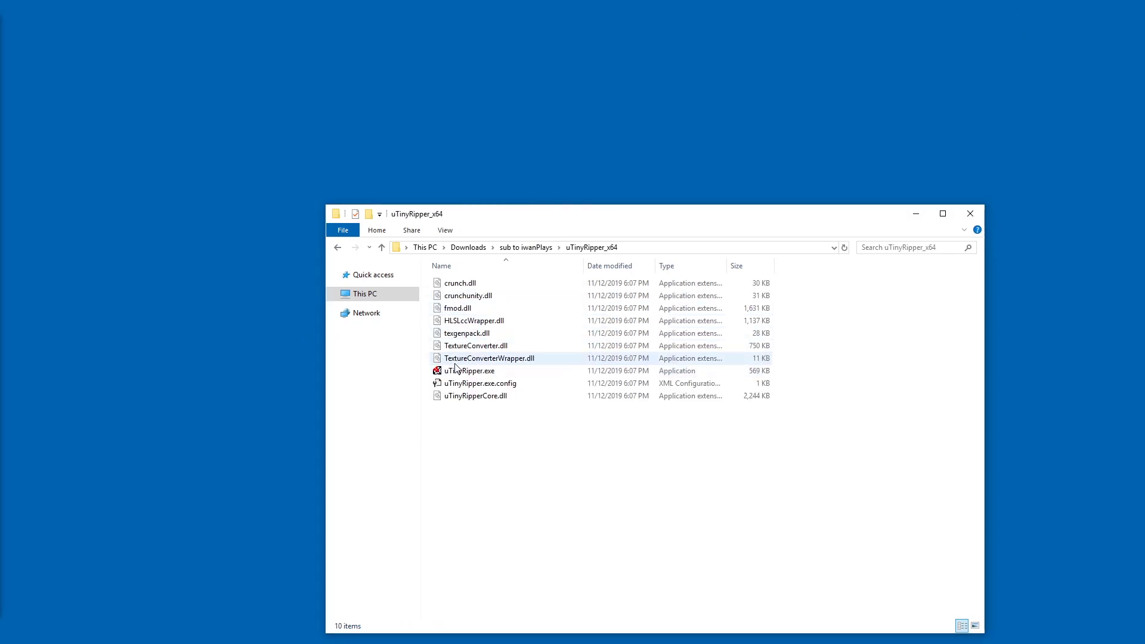
pyautogui.doubleClick(476, 372)
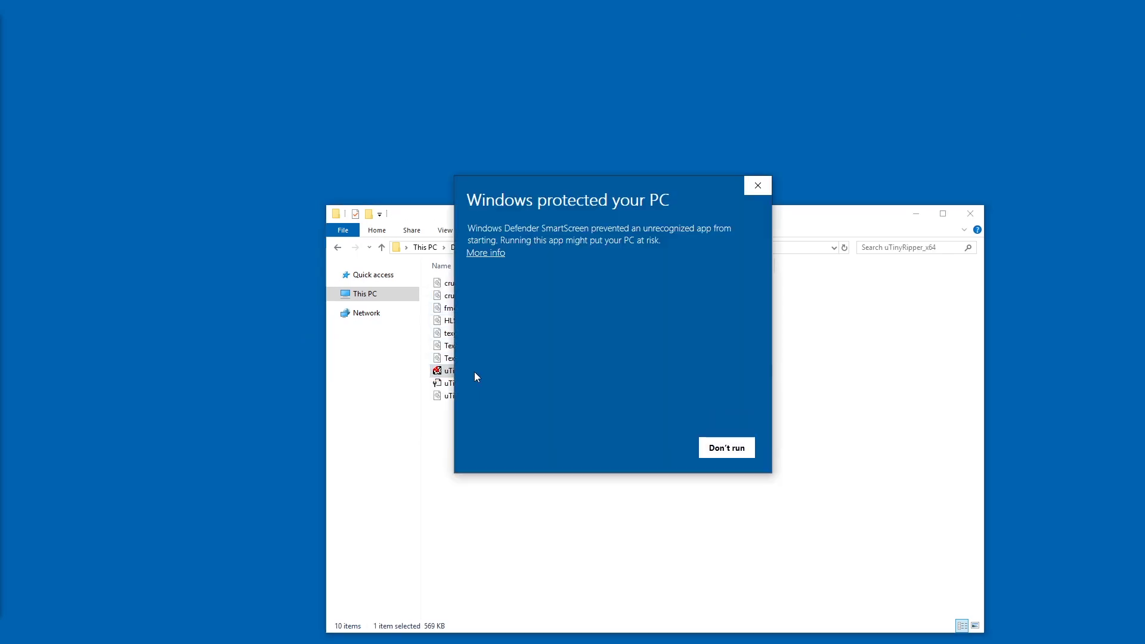
pyautogui.click(486, 253)
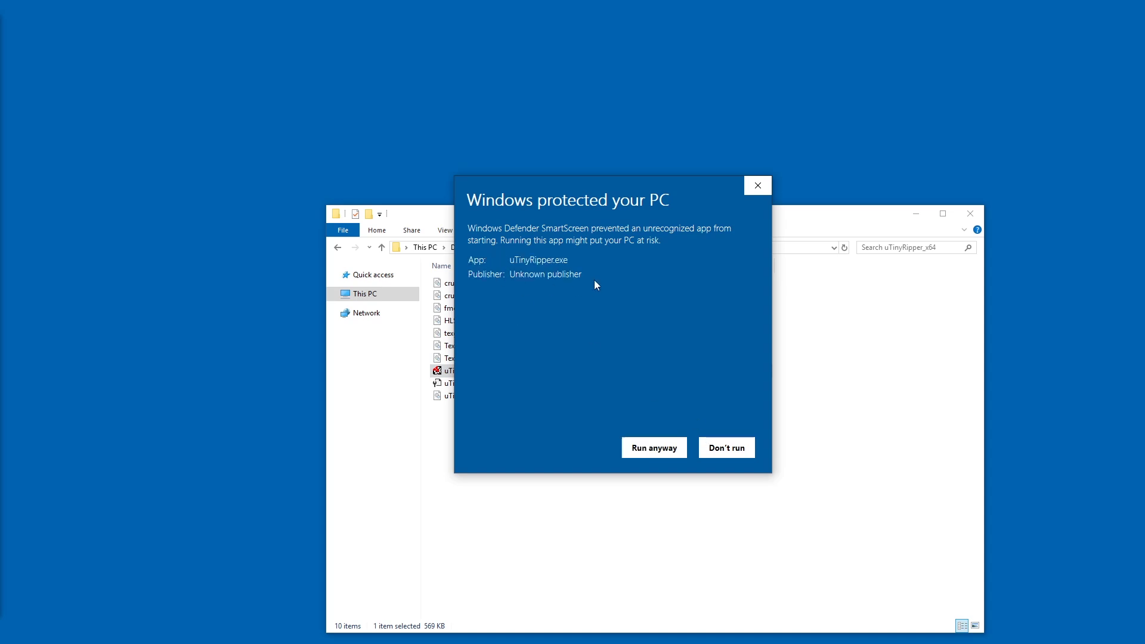
pyautogui.click(652, 448)
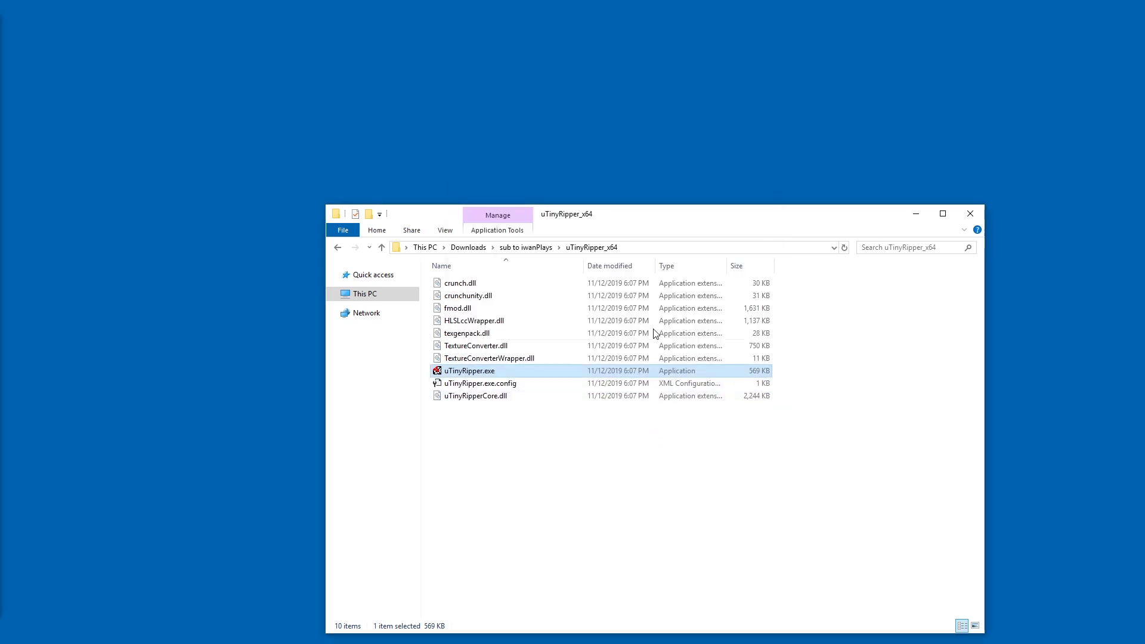
pyautogui.moveTo(513, 90); pyautogui.dragTo(483, 37)
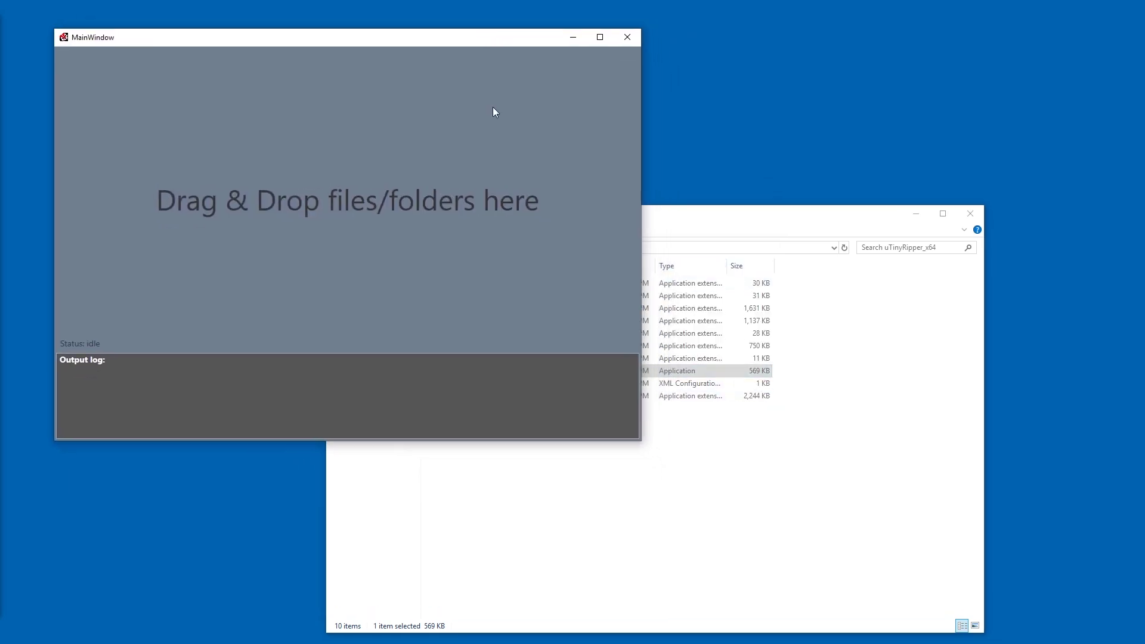
# Load sharedassets0.assets from the HowToPronounceIwan_Data folder into uTinyRipper
pyautogui.click(727, 448)
pyautogui.hotkey('alt', 'Up')
pyautogui.moveTo(570, 221); pyautogui.dragTo(696, 200)
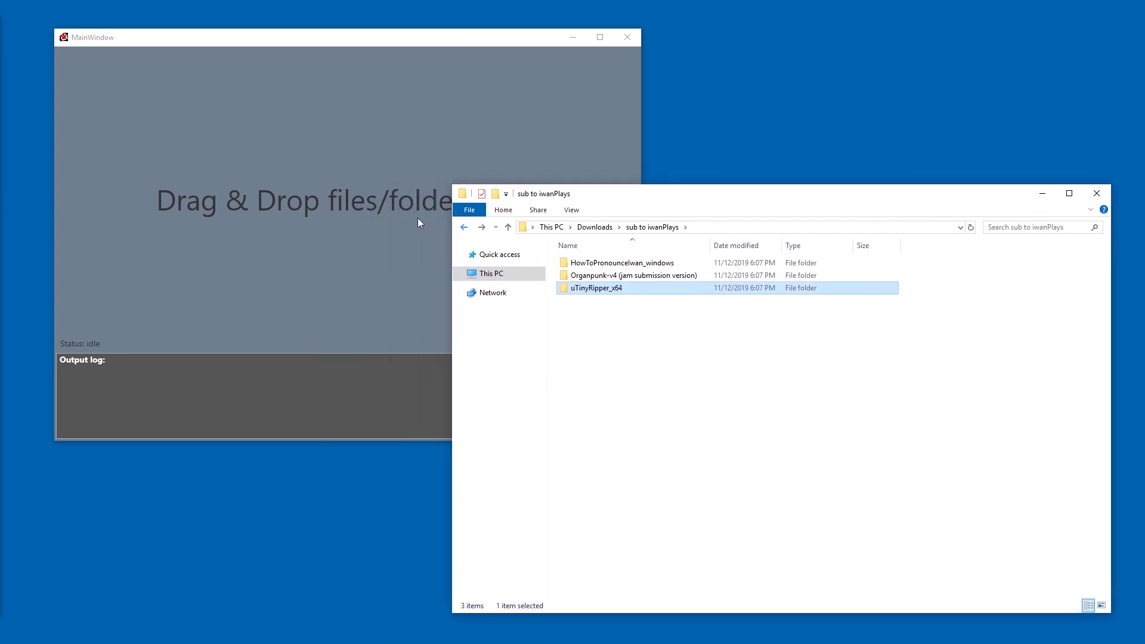
pyautogui.click(419, 295)
pyautogui.click(728, 371)
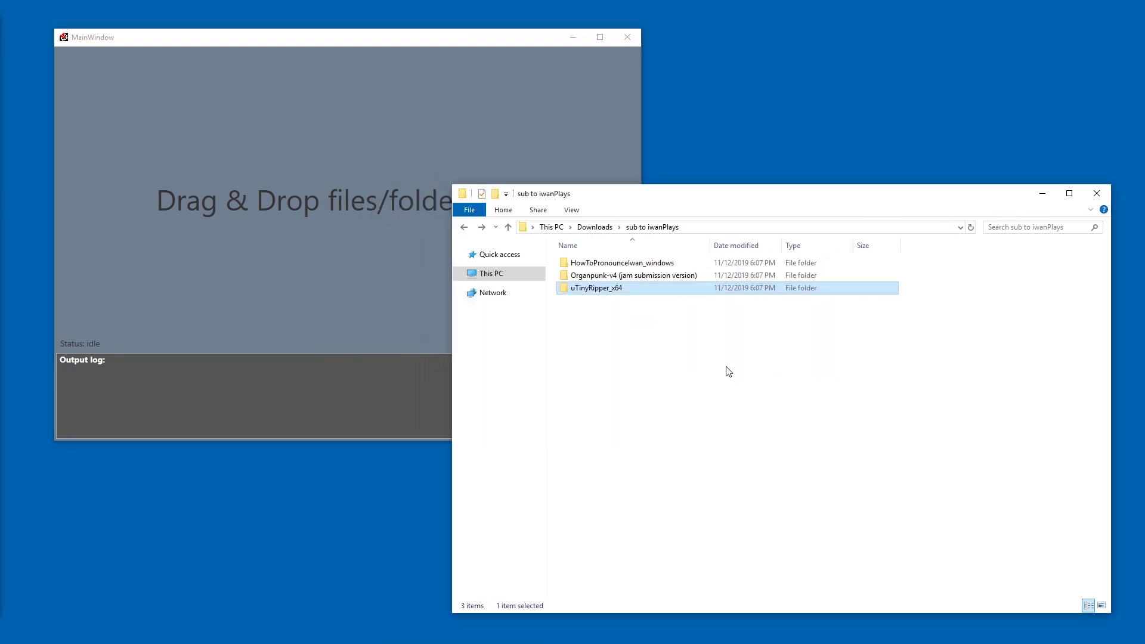
pyautogui.click(612, 265)
pyautogui.doubleClick(613, 264)
pyautogui.doubleClick(608, 265)
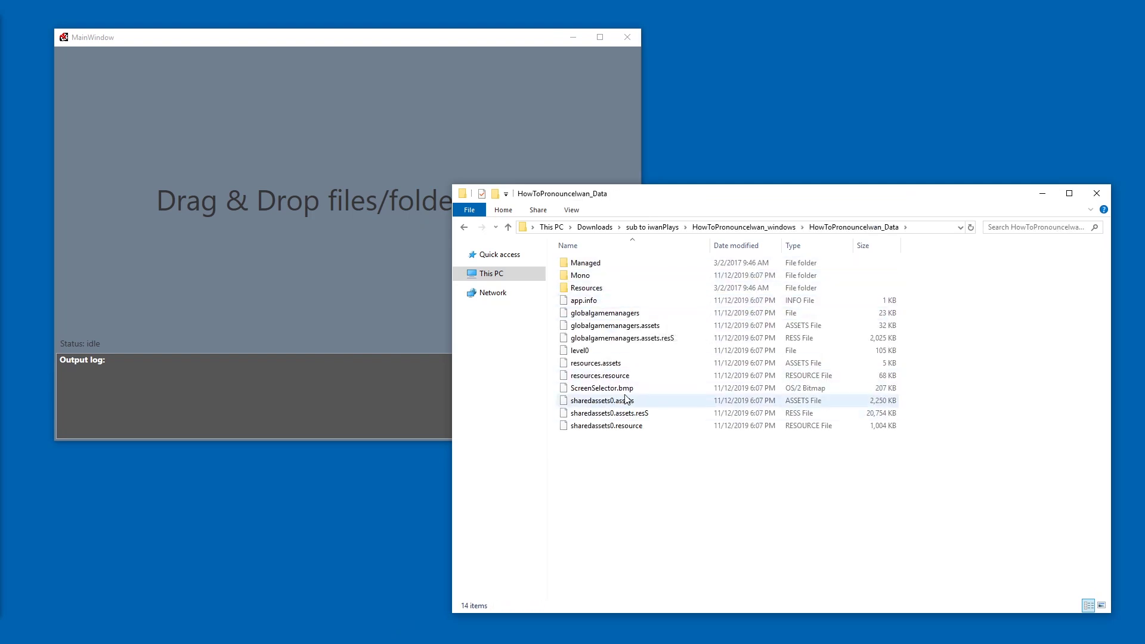
pyautogui.moveTo(603, 408); pyautogui.dragTo(441, 286)
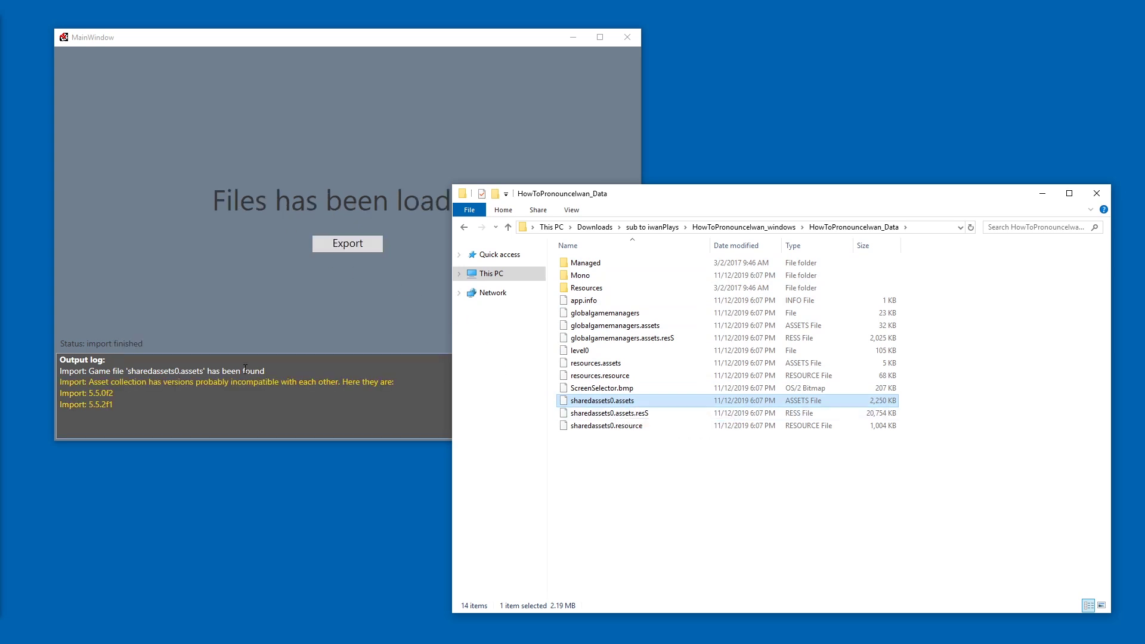
# Export the loaded assets into the chosen output folder
pyautogui.click(182, 410)
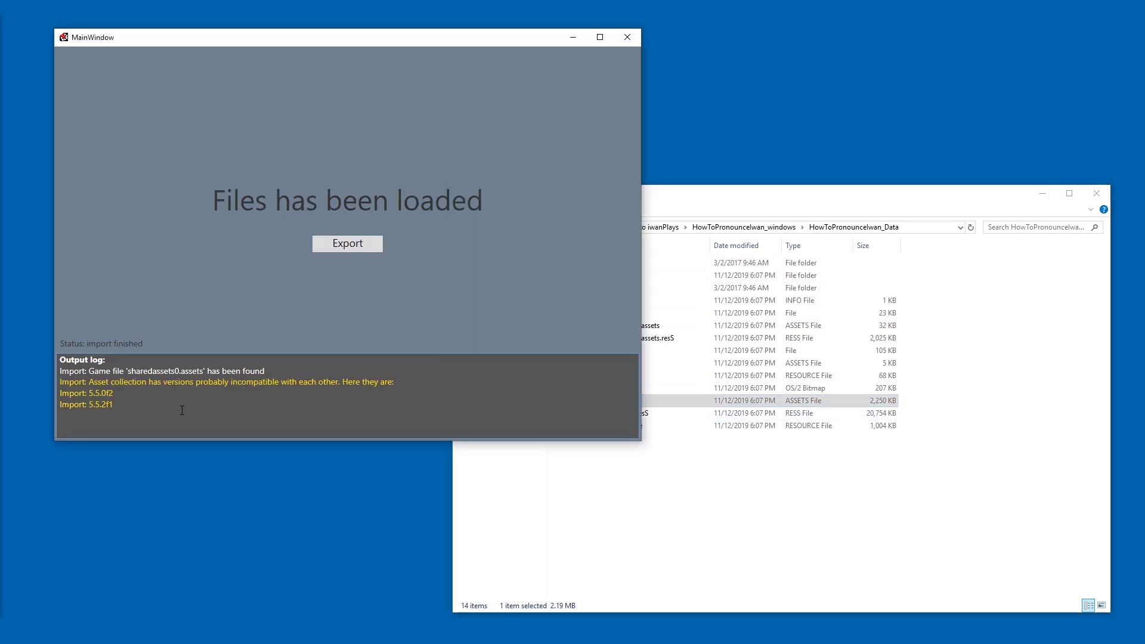
pyautogui.click(350, 249)
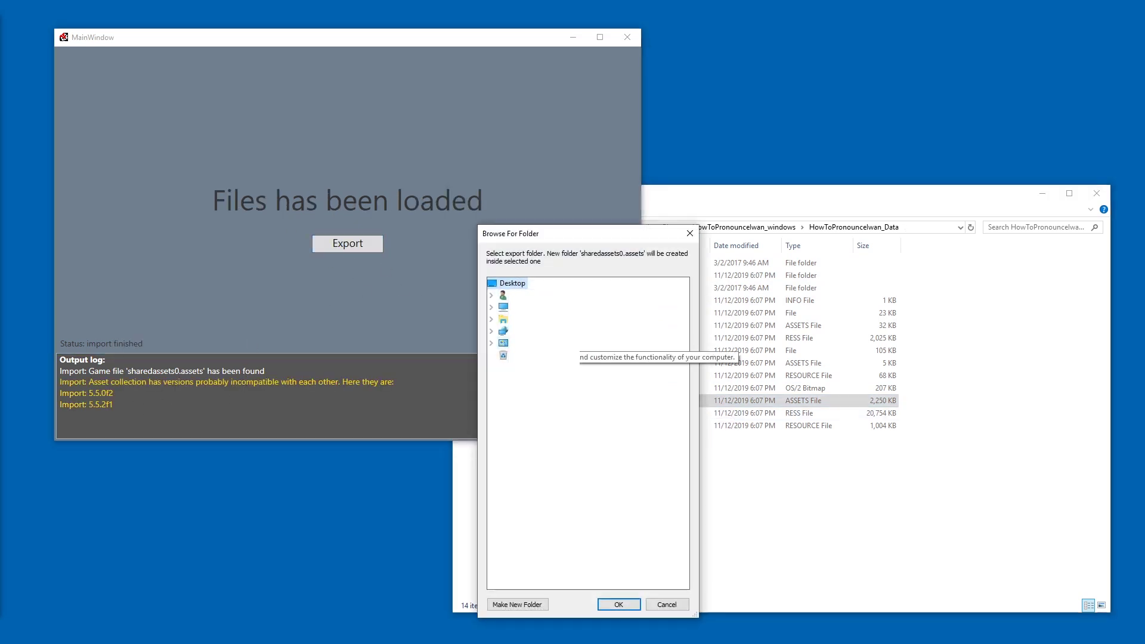
pyautogui.click(623, 607)
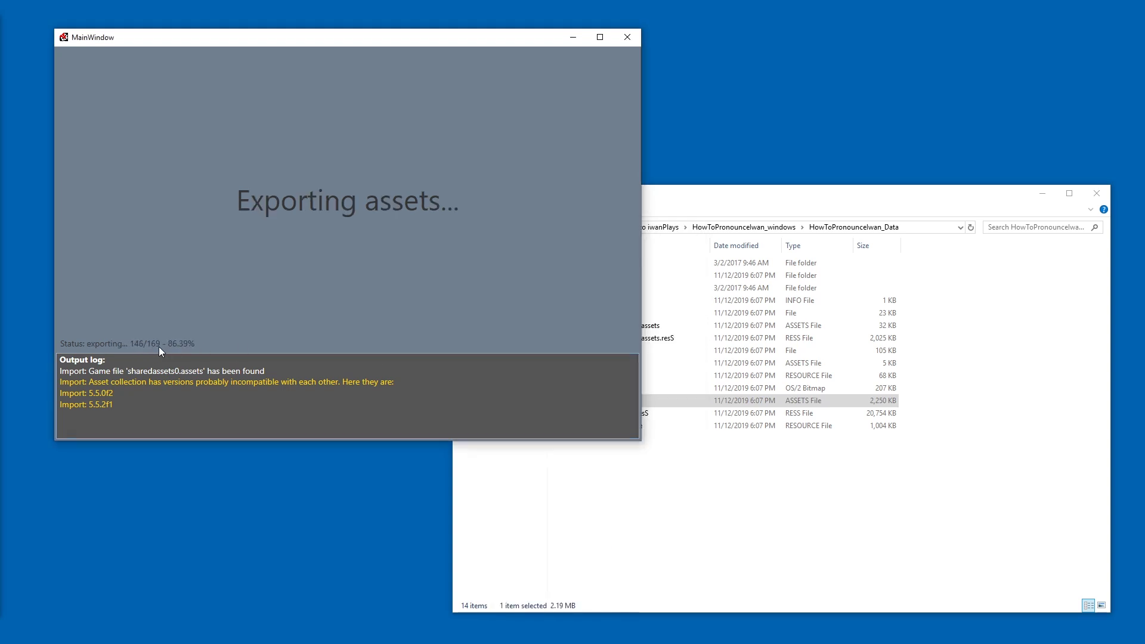
# Open the export and browse the AnimationClip, AudioClip, Mesh and NavMeshData asset folders
pyautogui.click(305, 243)
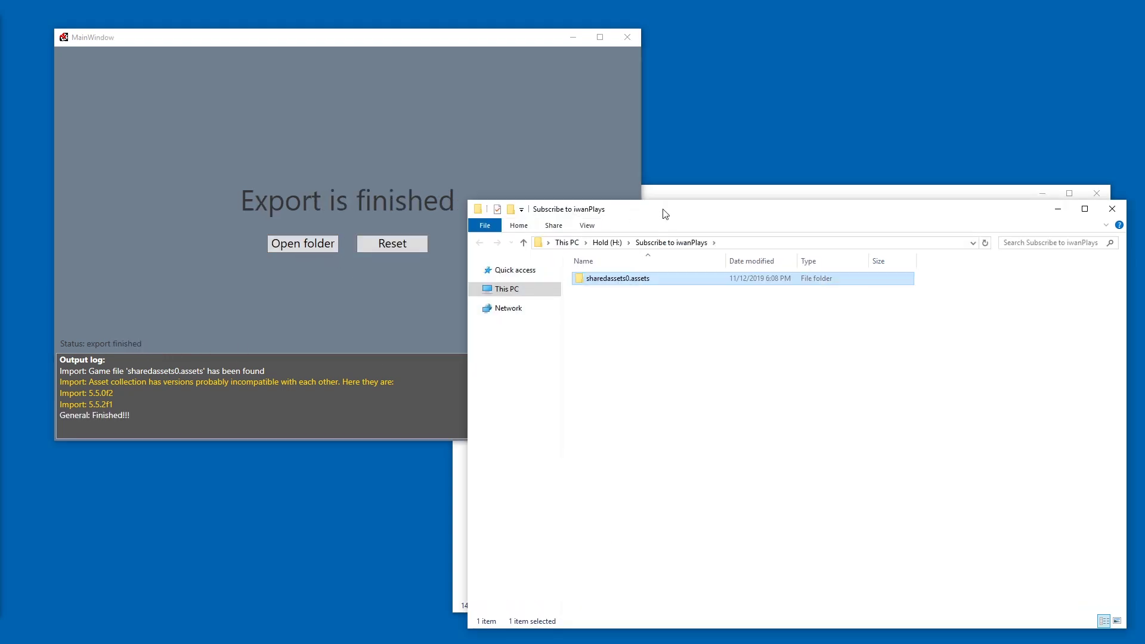
pyautogui.doubleClick(544, 238)
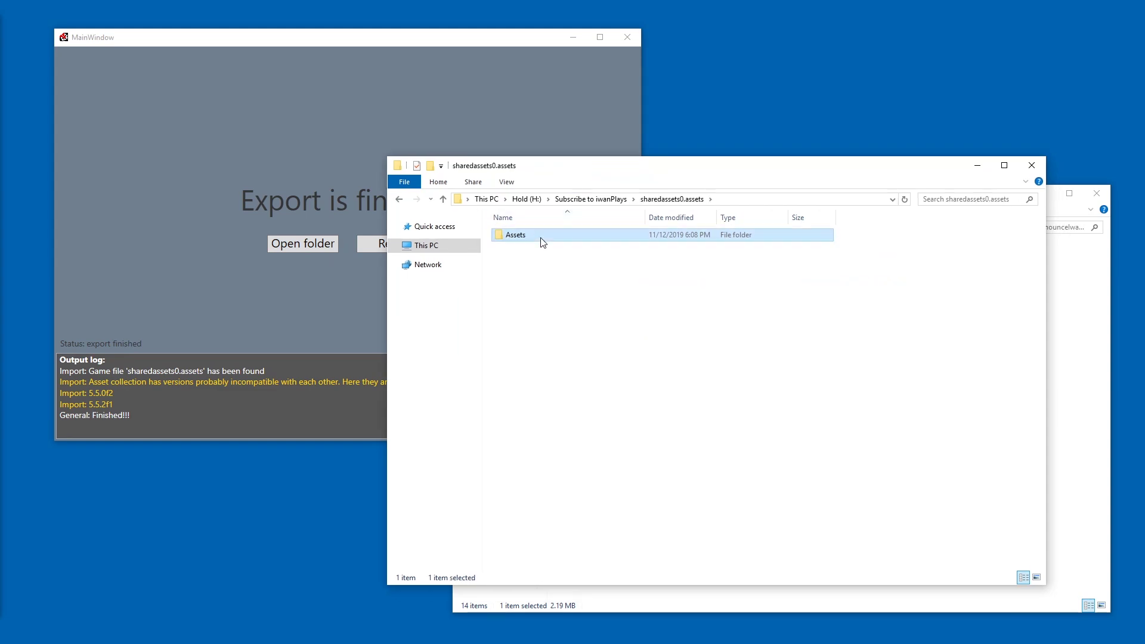
pyautogui.doubleClick(540, 242)
pyautogui.doubleClick(543, 238)
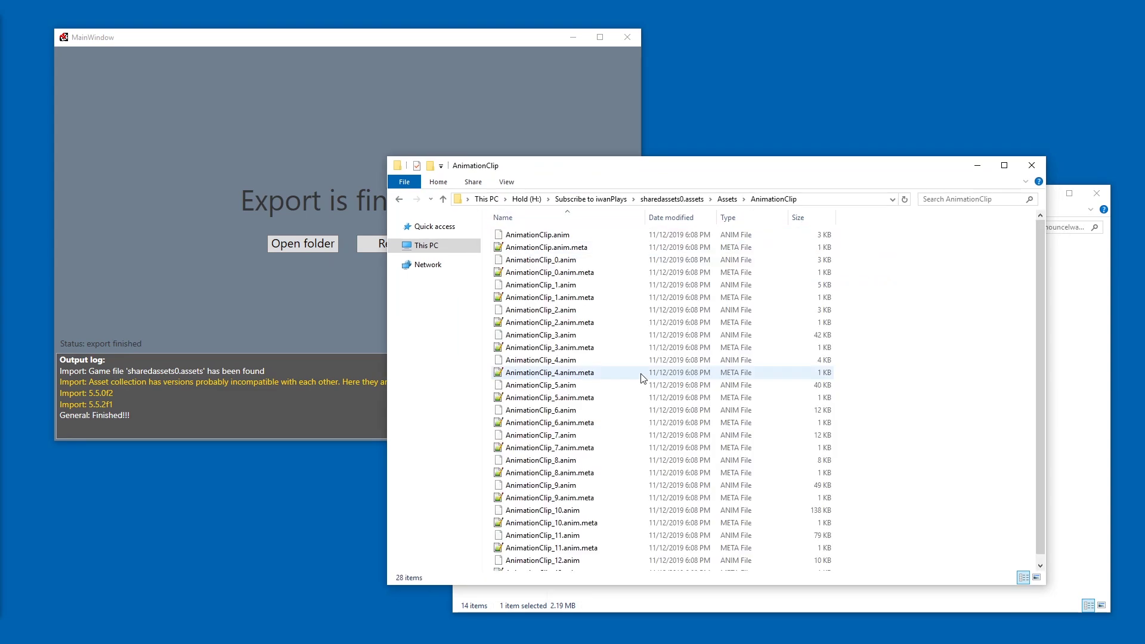
pyautogui.hotkey('alt', 'Left')
pyautogui.press('Down')
pyautogui.press('Down')
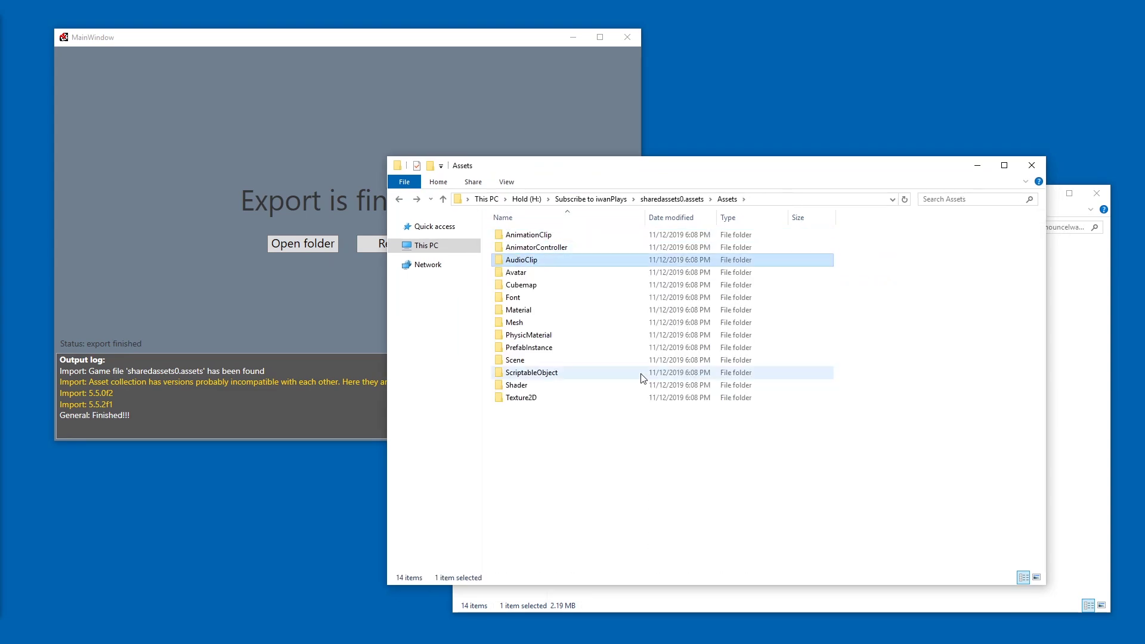
pyautogui.press('Return')
pyautogui.hotkey('alt', 'Left')
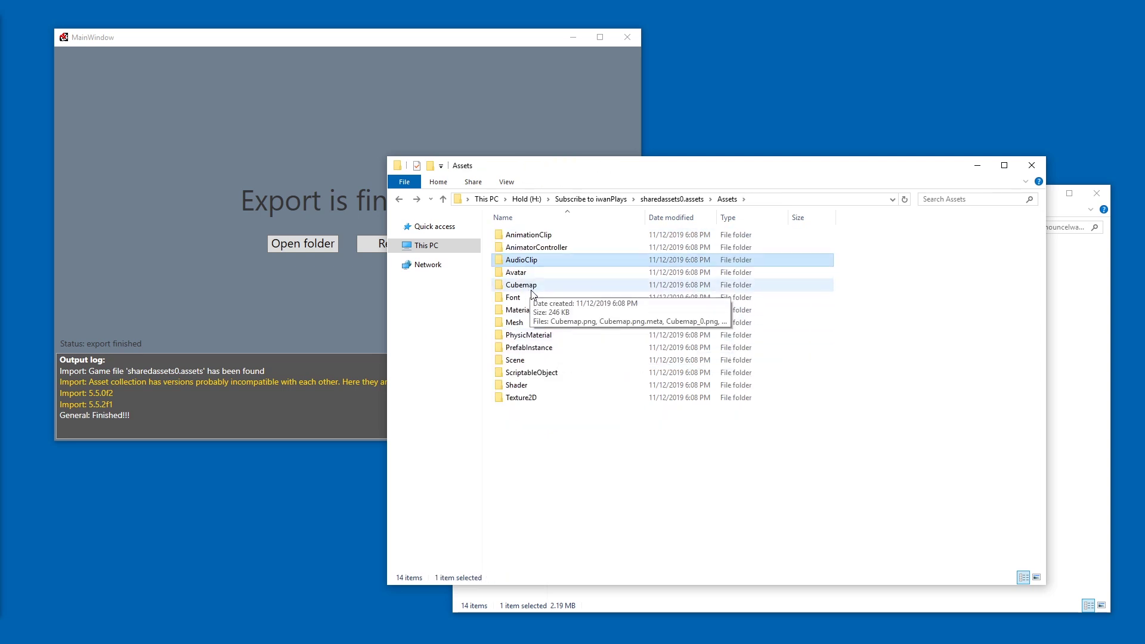
pyautogui.doubleClick(516, 322)
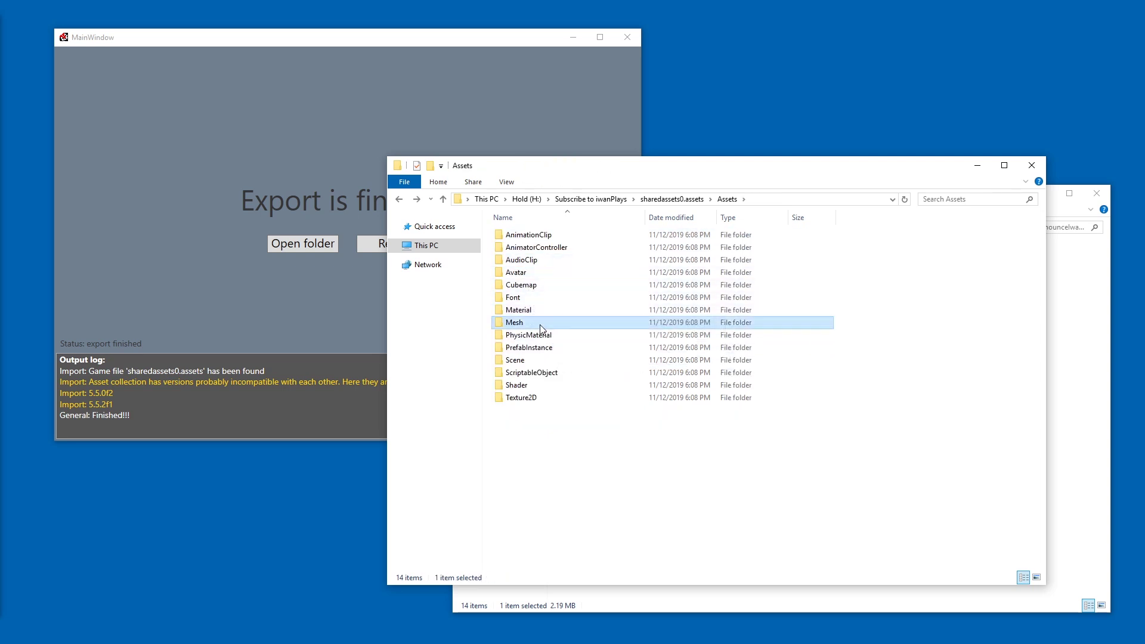
pyautogui.scroll(-9, 539, 263)
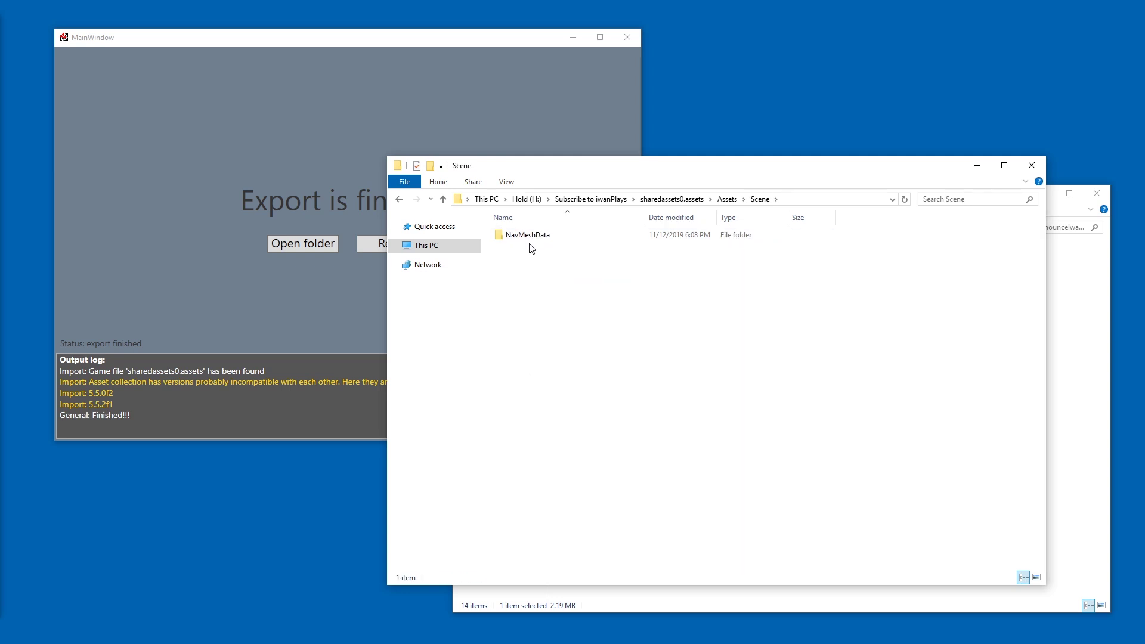
pyautogui.doubleClick(528, 236)
pyautogui.press('BackSpace')
pyautogui.press('BackSpace')
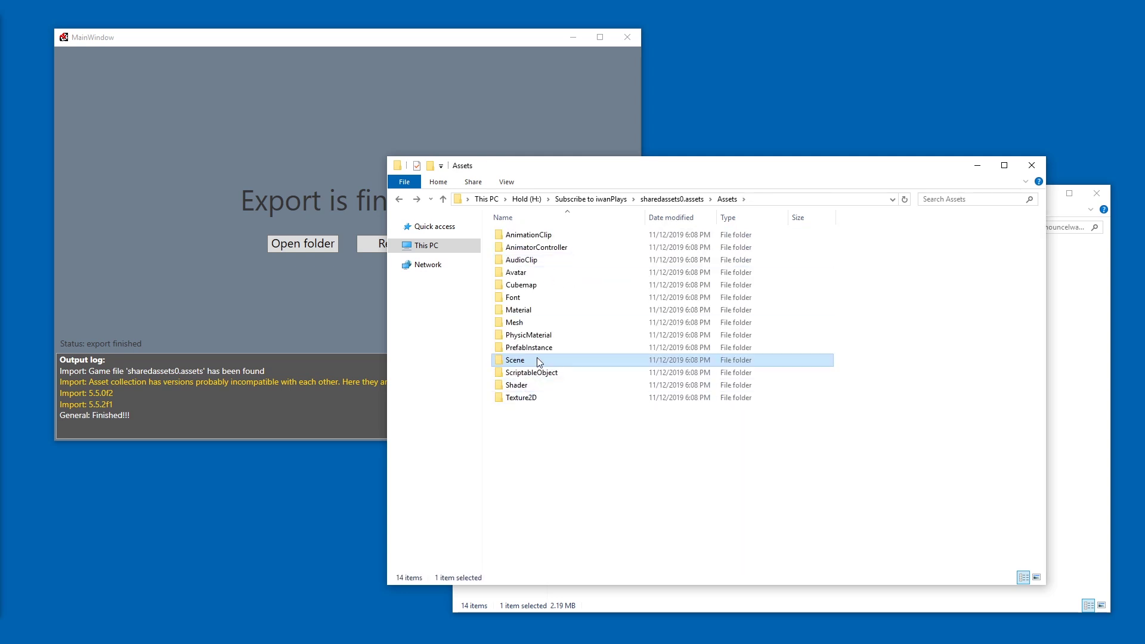
# Preview the Texture2D folder as large icons, then delete the exported sharedassets0.assets folder
pyautogui.doubleClick(549, 399)
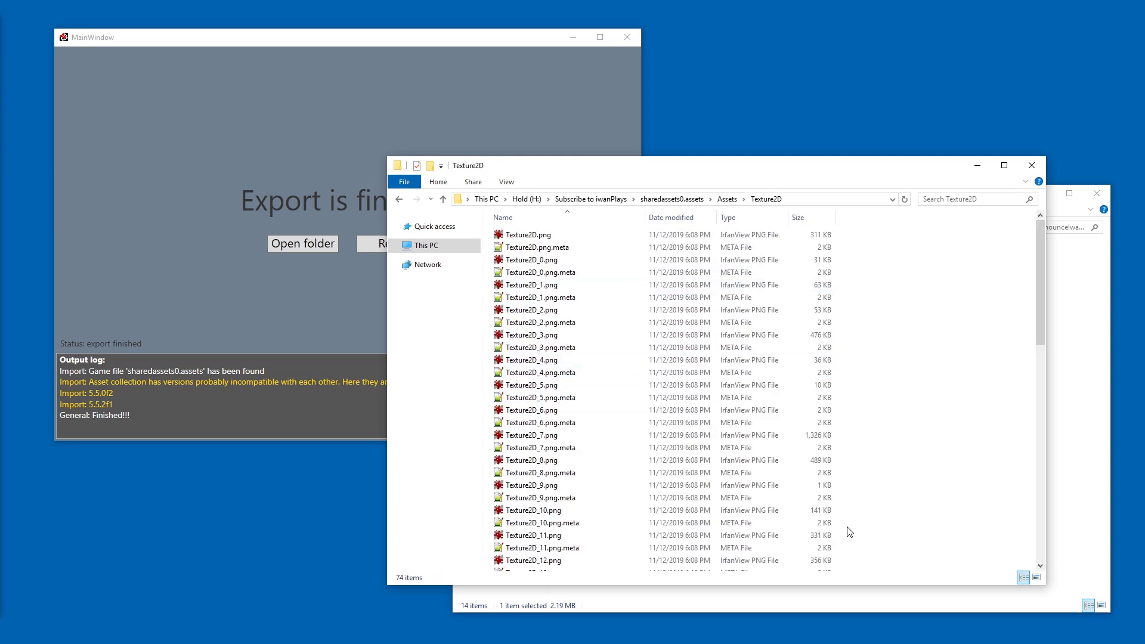
pyautogui.click(1038, 578)
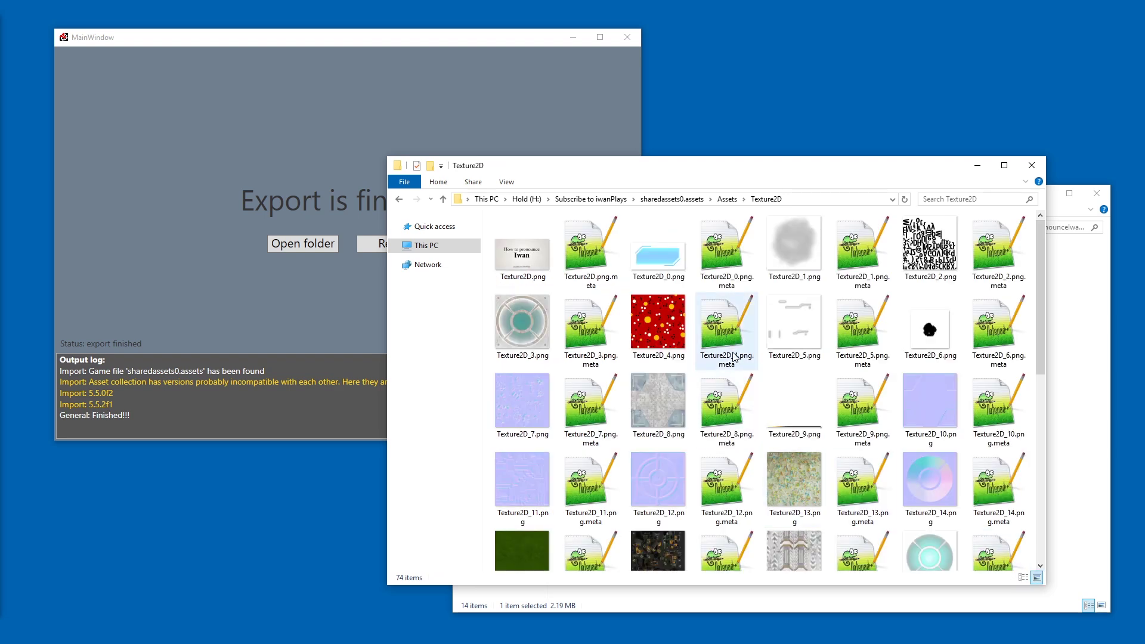
pyautogui.scroll(-5, 734, 357)
pyautogui.hotkey('alt', 'Left')
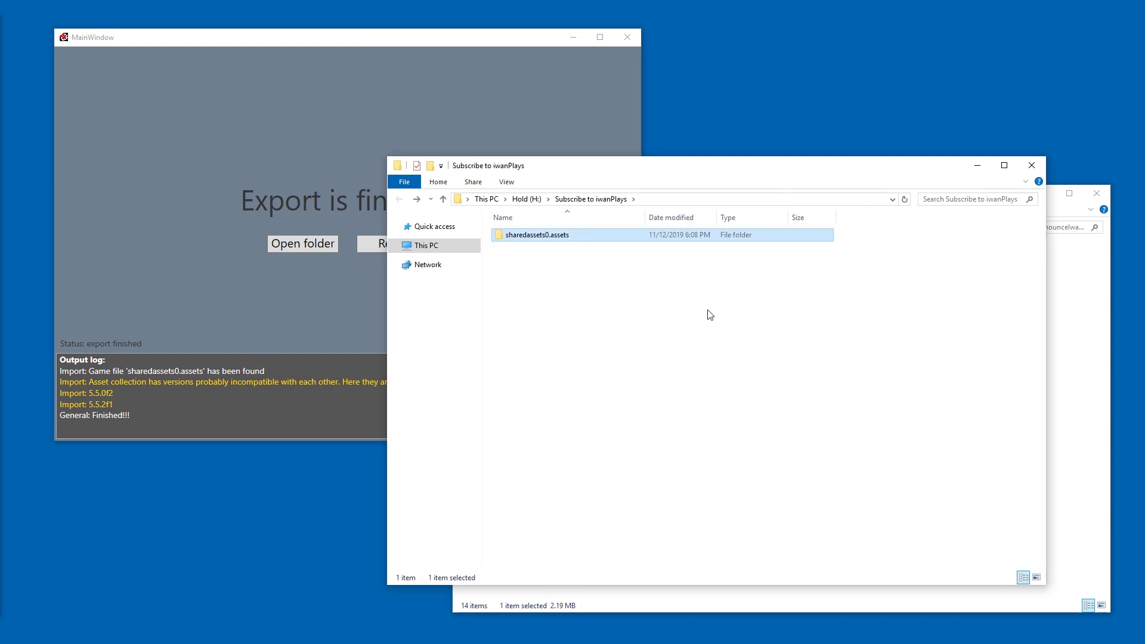
pyautogui.press('Delete')
# Reset uTinyRipper and load the whole HowToPronounceIwan_windows game folder
pyautogui.click(278, 312)
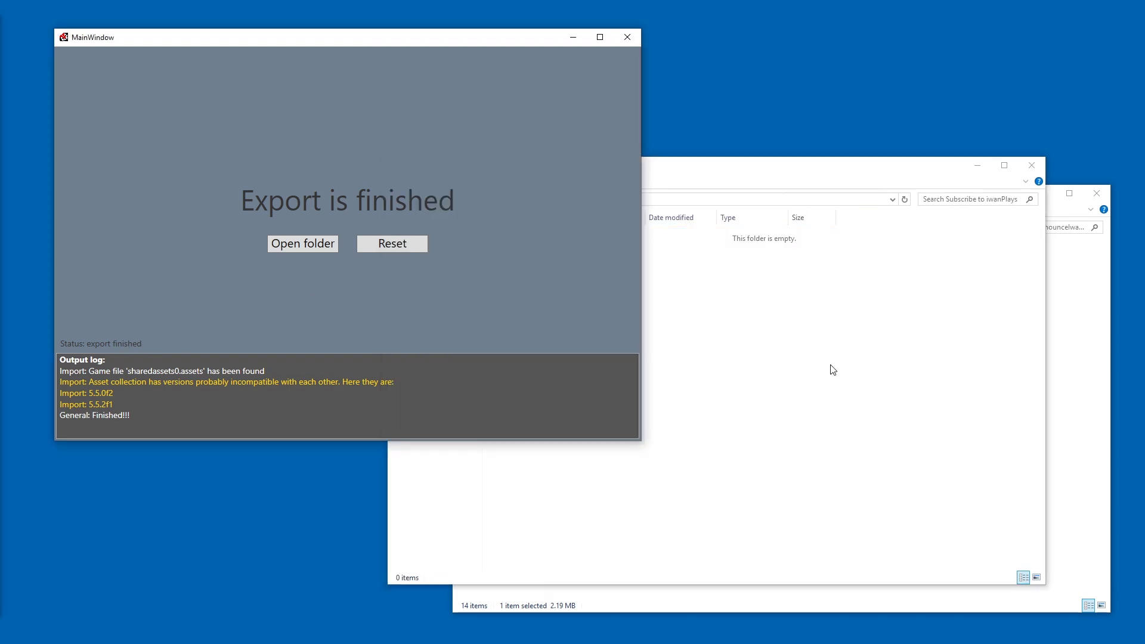
pyautogui.click(1112, 361)
pyautogui.hotkey('alt', 'Up')
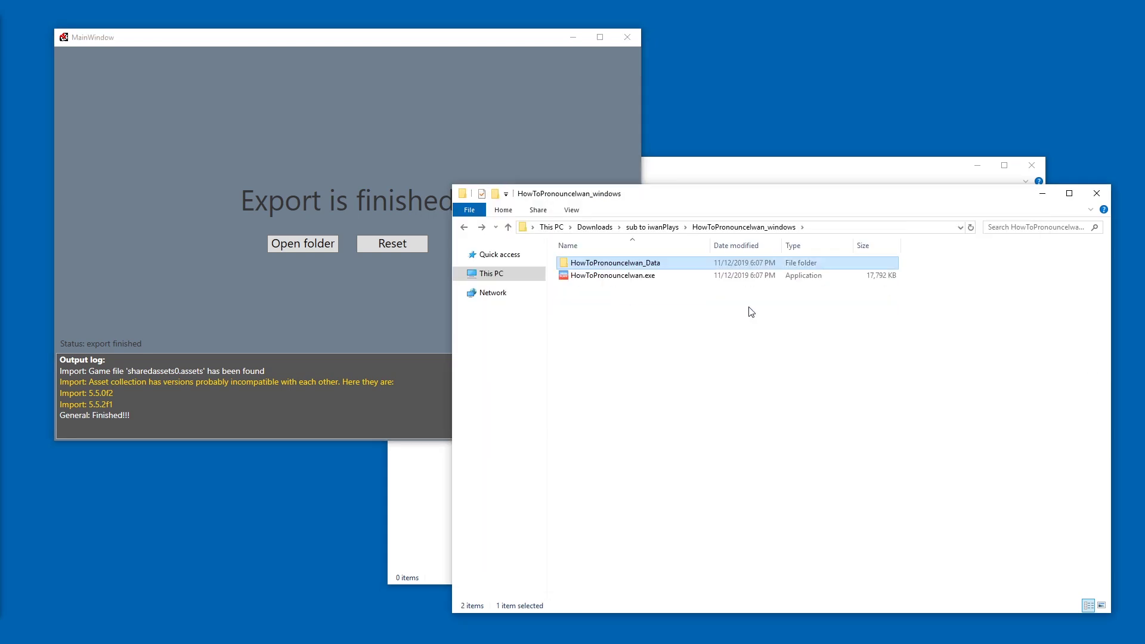
pyautogui.hotkey('alt', 'Up')
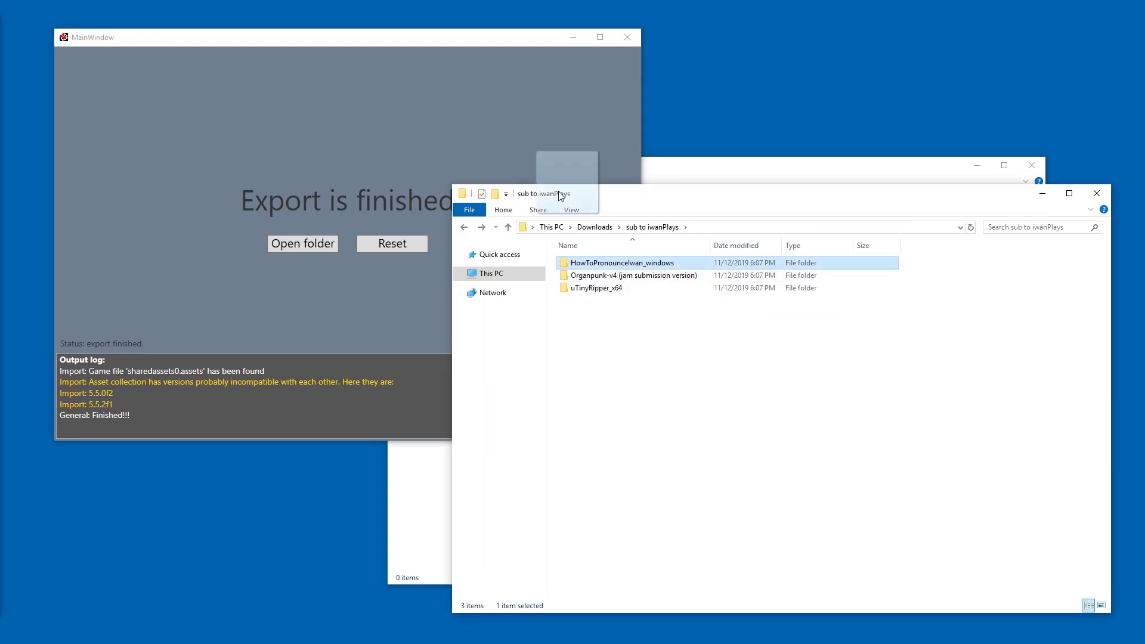
pyautogui.click(346, 137)
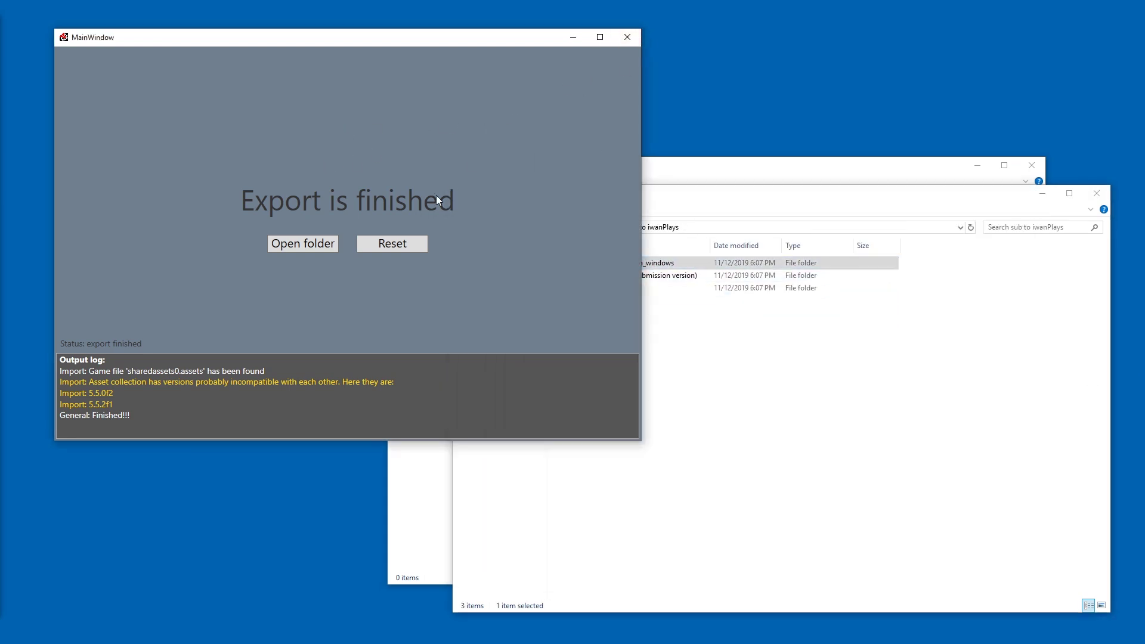
pyautogui.click(420, 246)
pyautogui.moveTo(599, 265); pyautogui.dragTo(348, 238)
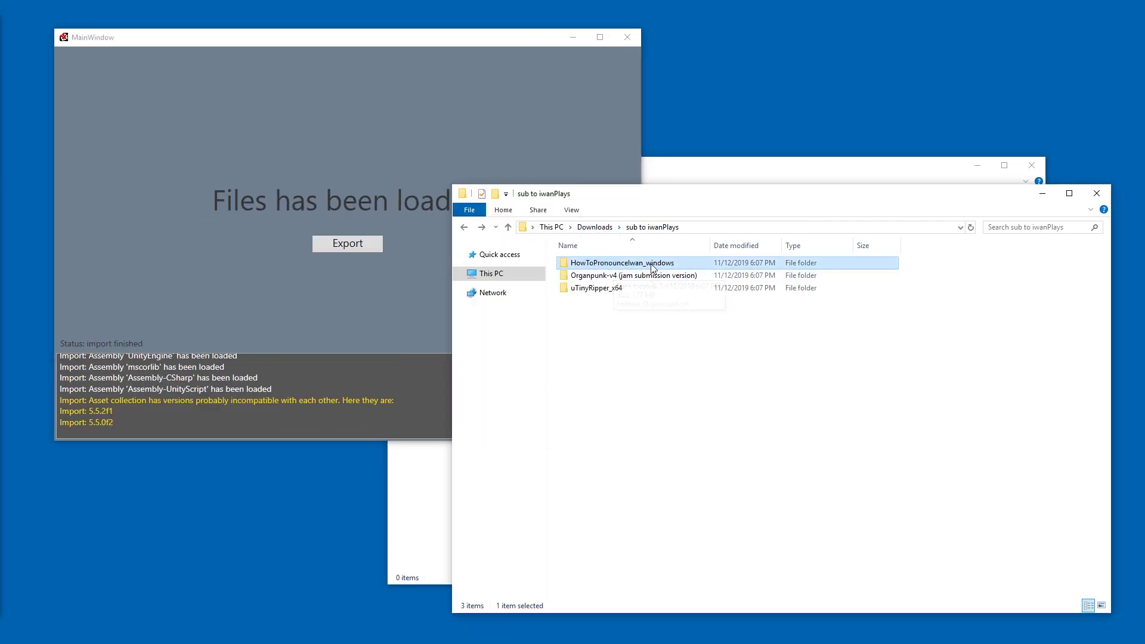
# Export the loaded game and open the resulting output folder
pyautogui.click(365, 248)
pyautogui.click(326, 253)
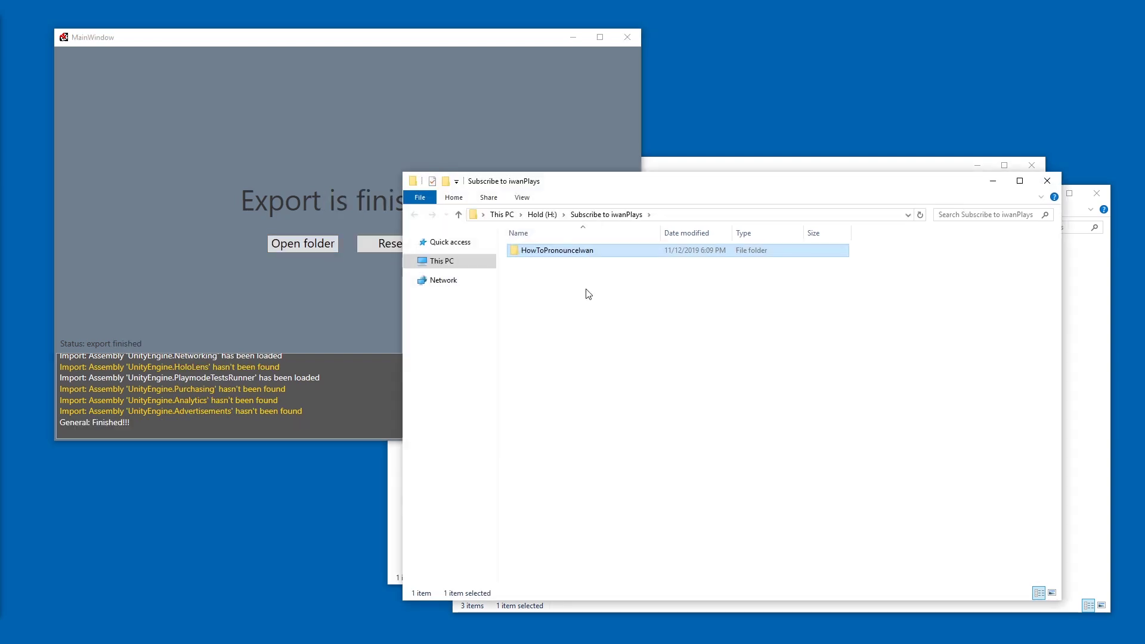
pyautogui.click(1091, 344)
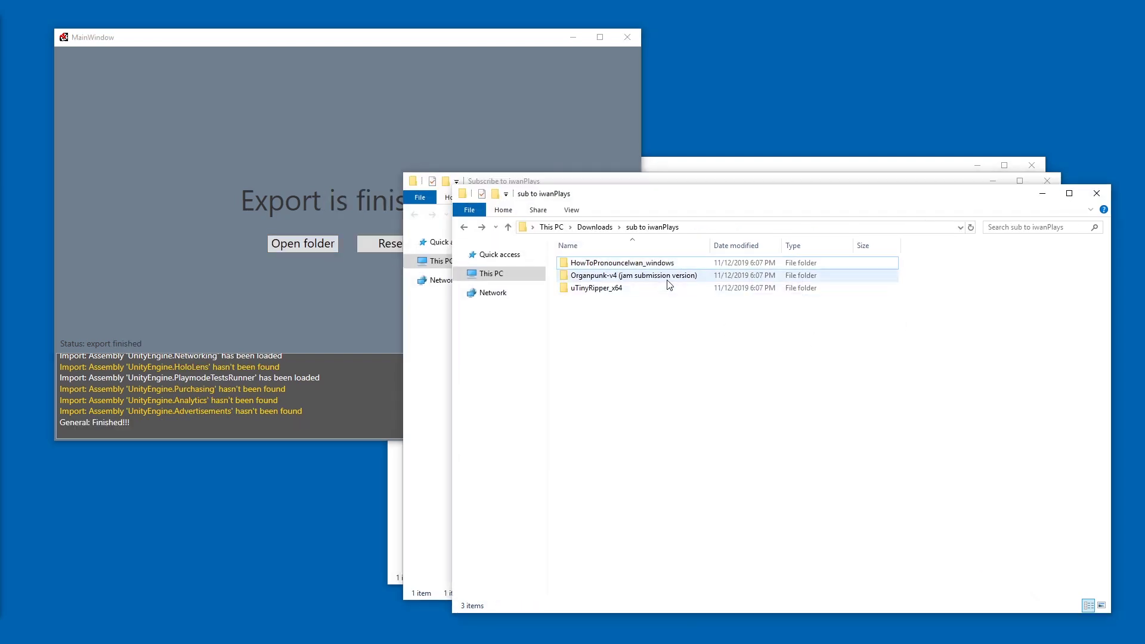
# Reset uTinyRipper, load the Organpunk-v4 game folder and export it
pyautogui.click(366, 251)
pyautogui.moveTo(734, 280); pyautogui.dragTo(352, 247)
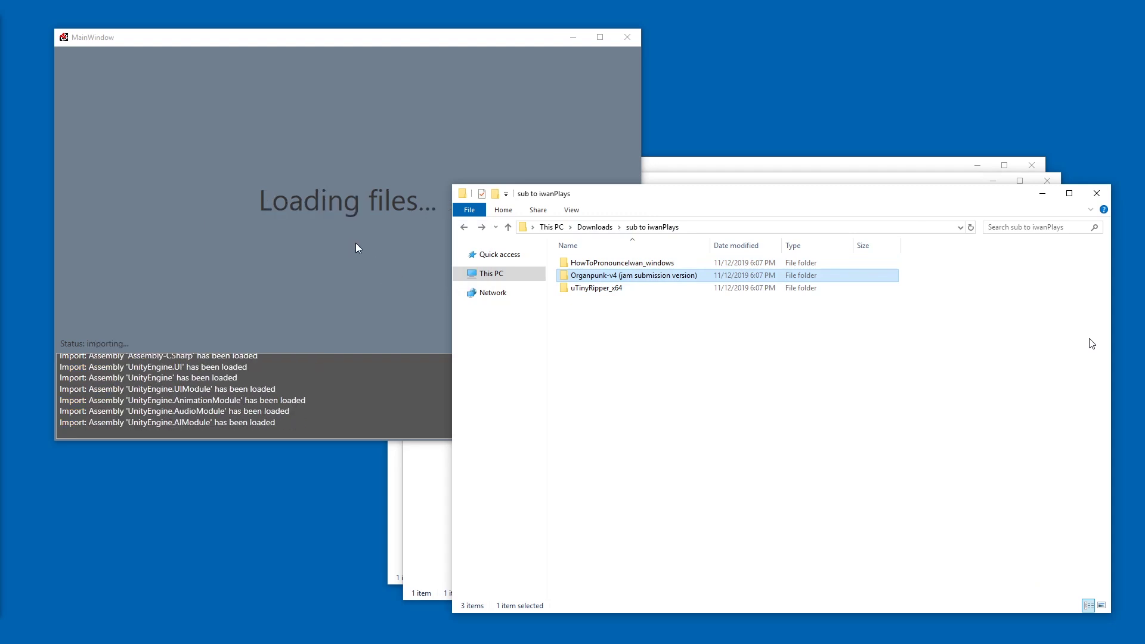
pyautogui.click(352, 246)
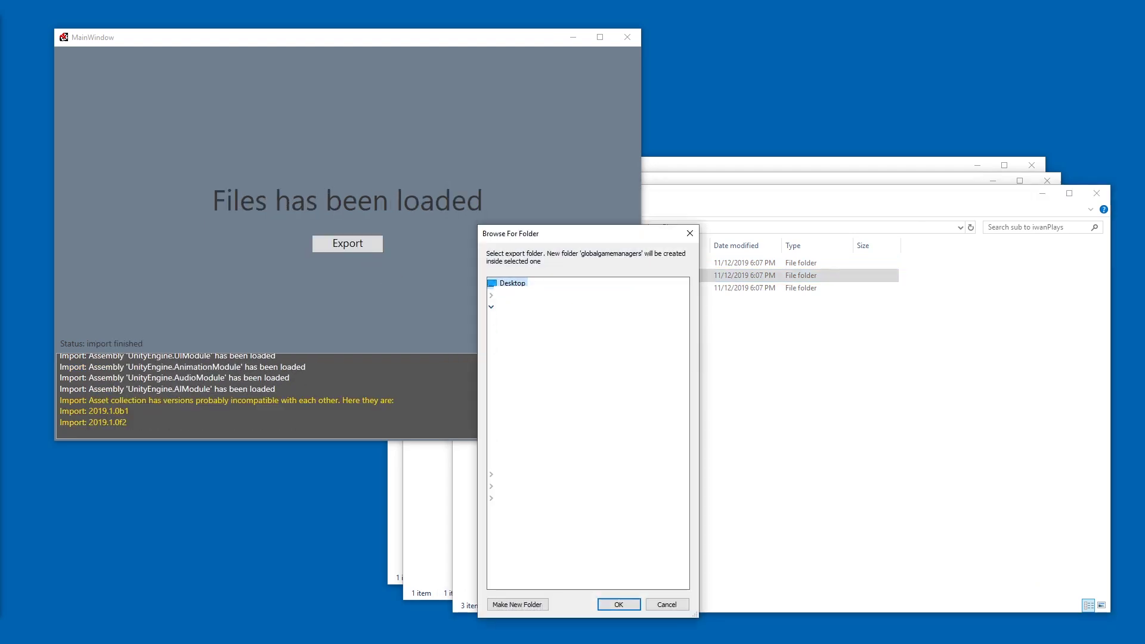
pyautogui.click(612, 605)
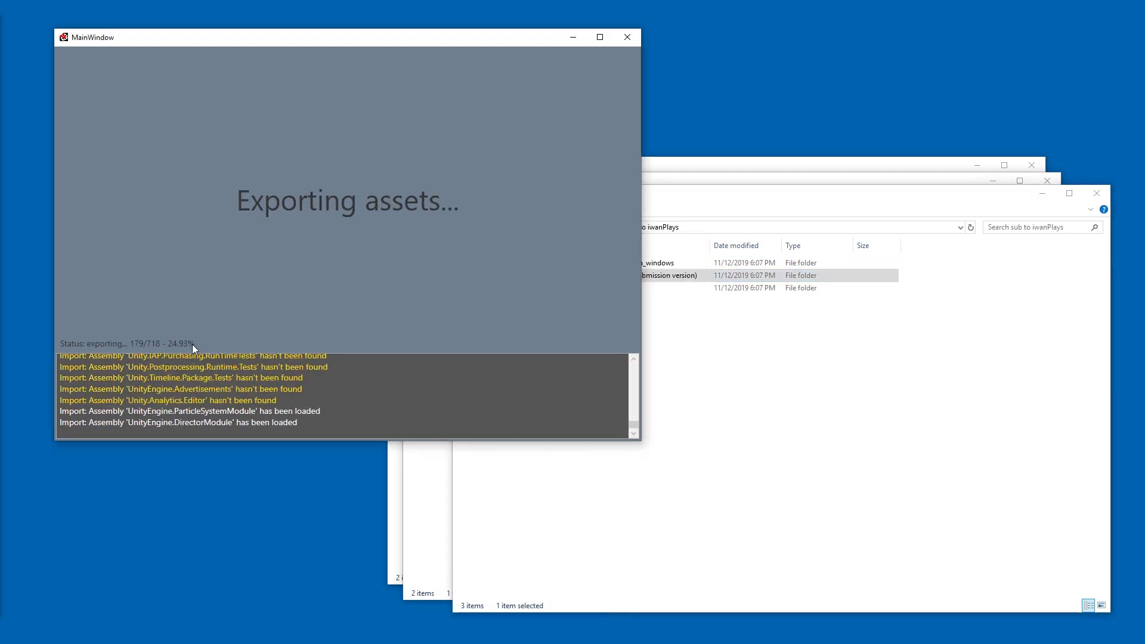
# Check the size and details of the Organpunk-v4 and HowToPronounceIwan_windows folders
pyautogui.click(664, 322)
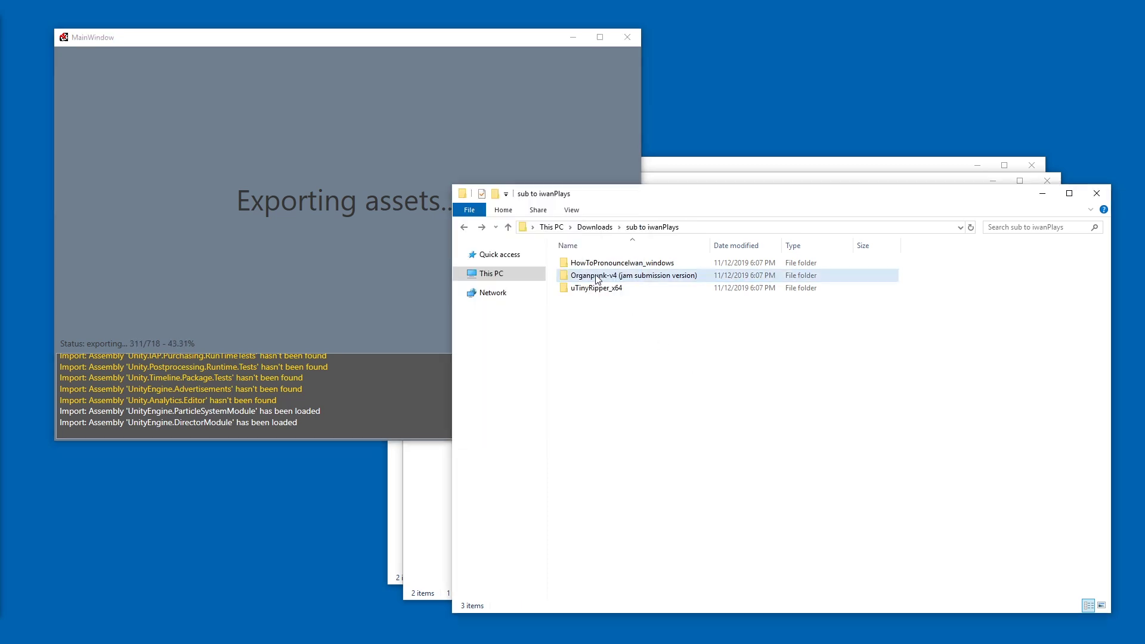
pyautogui.hotkey('shift', 'F10')
pyautogui.click(525, 497)
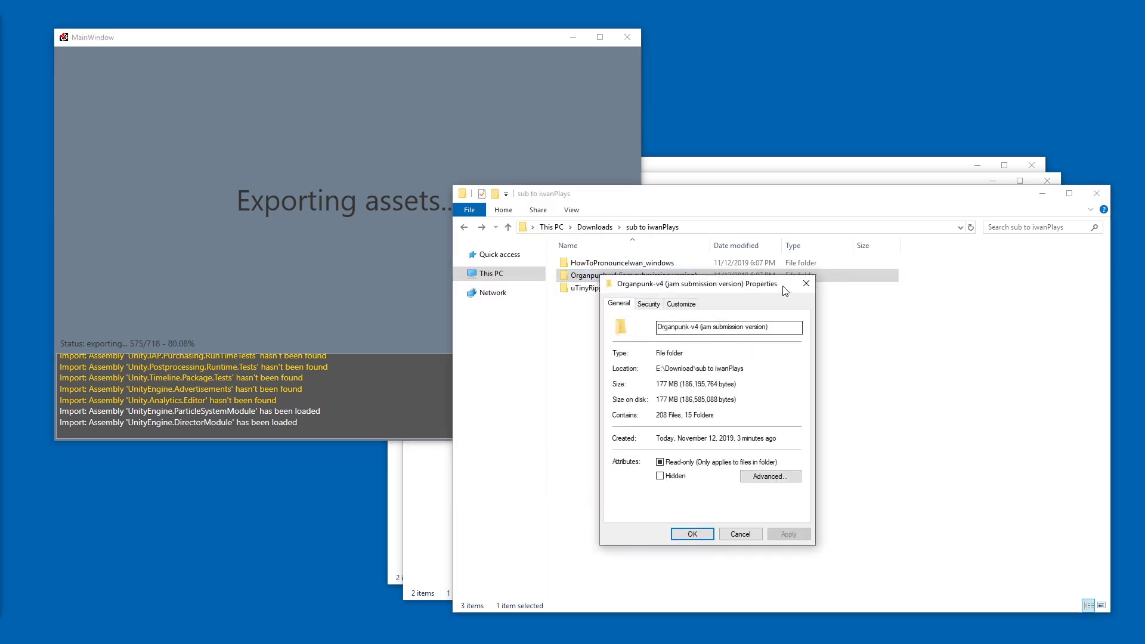
pyautogui.click(805, 281)
pyautogui.click(680, 264)
pyautogui.hotkey('shift', 'F10')
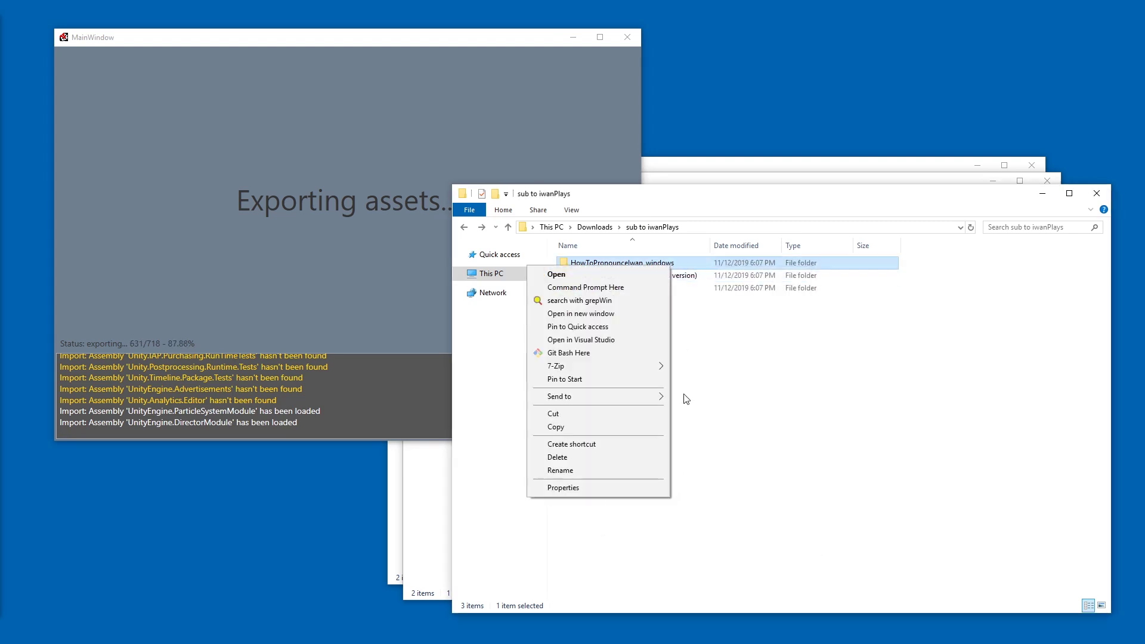
pyautogui.click(616, 494)
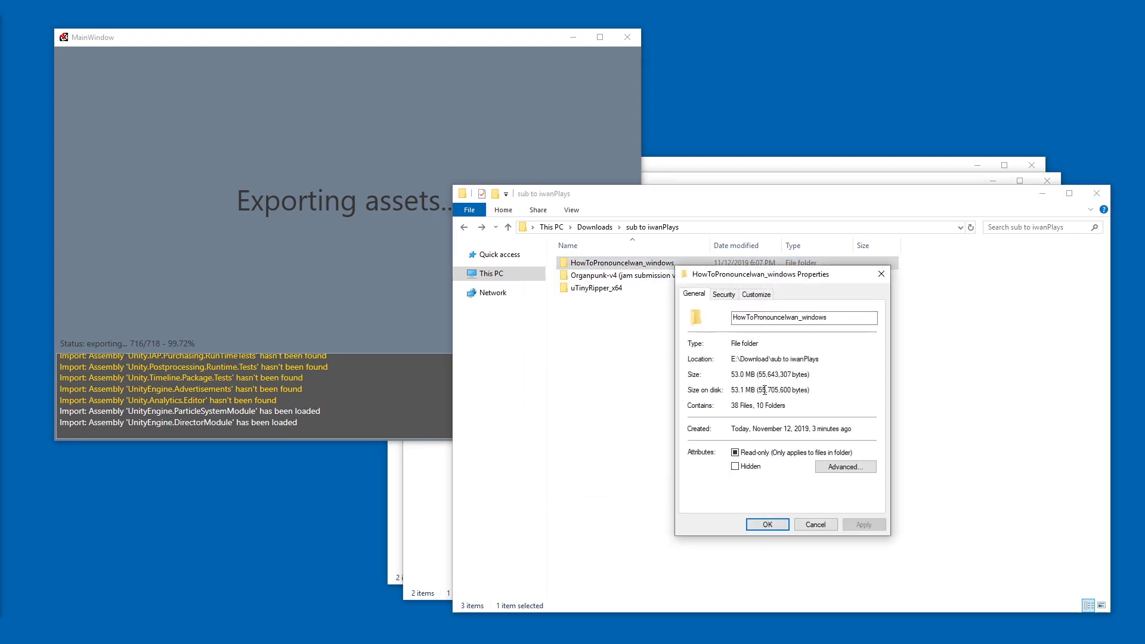
pyautogui.click(882, 274)
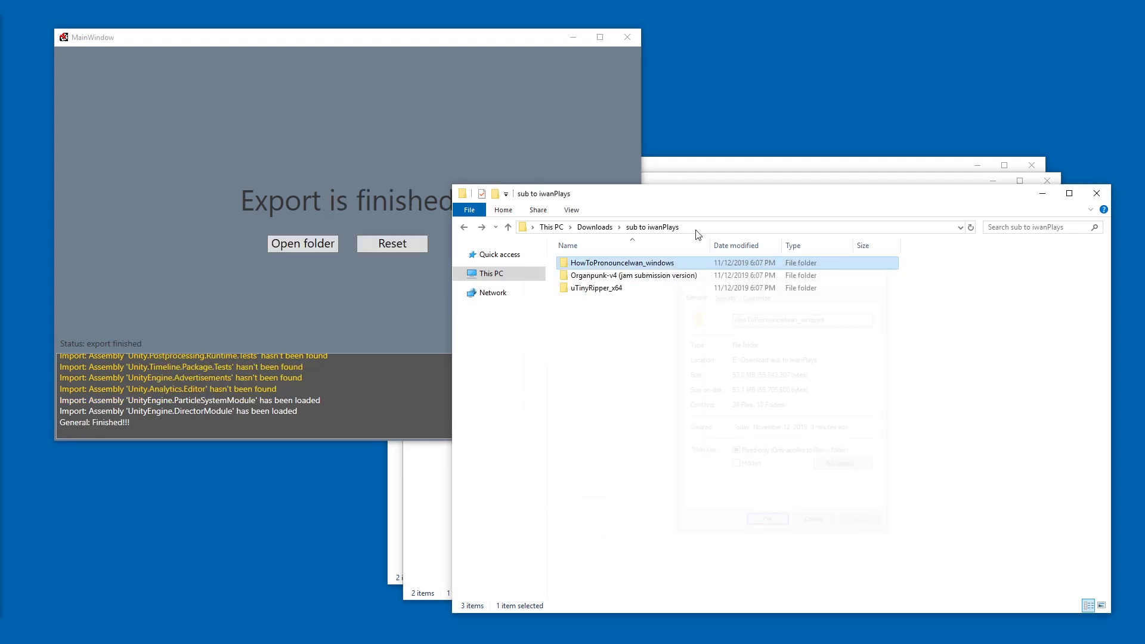
# Close uTinyRipper and look inside the globalgamemanagers and HowToPronounceIwan output folders
pyautogui.click(516, 126)
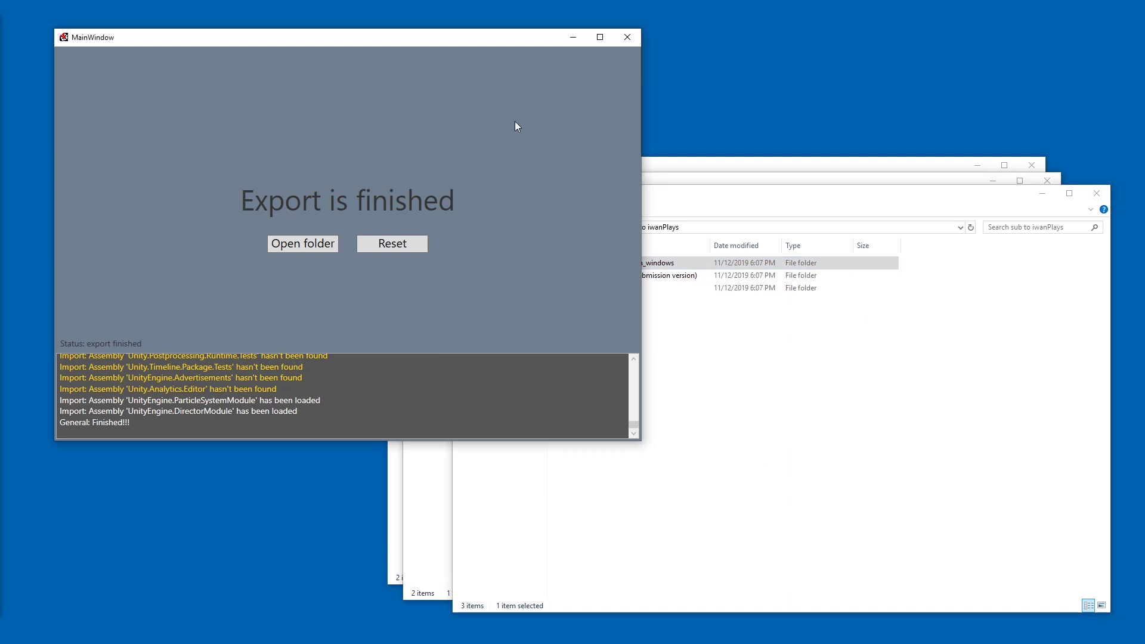
pyautogui.click(628, 37)
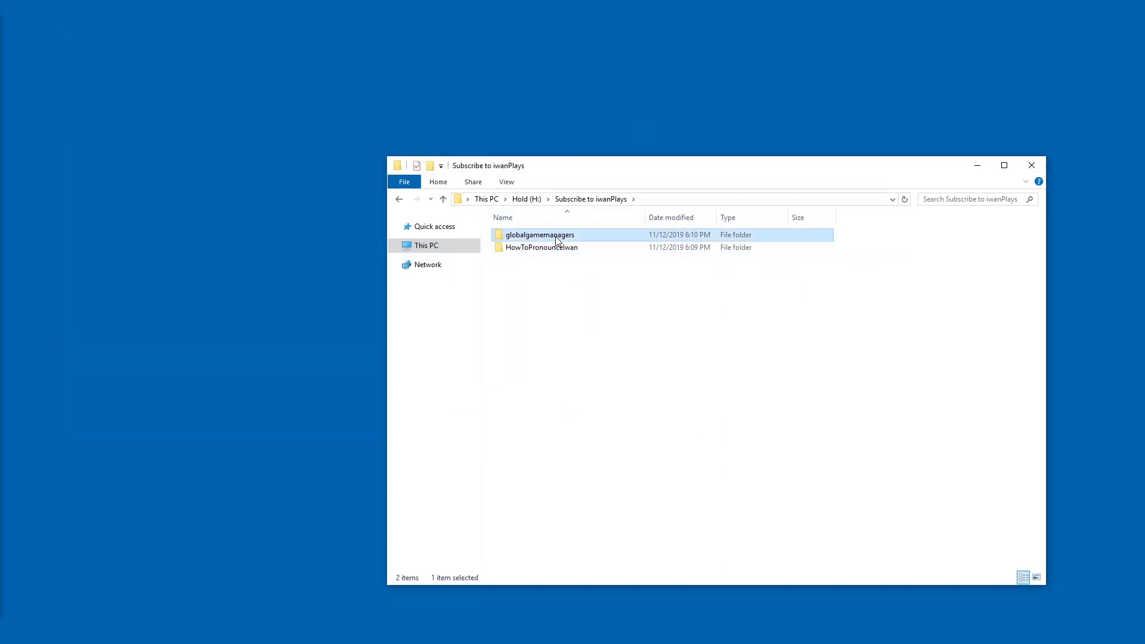
pyautogui.doubleClick(560, 234)
pyautogui.hotkey('alt', 'Left')
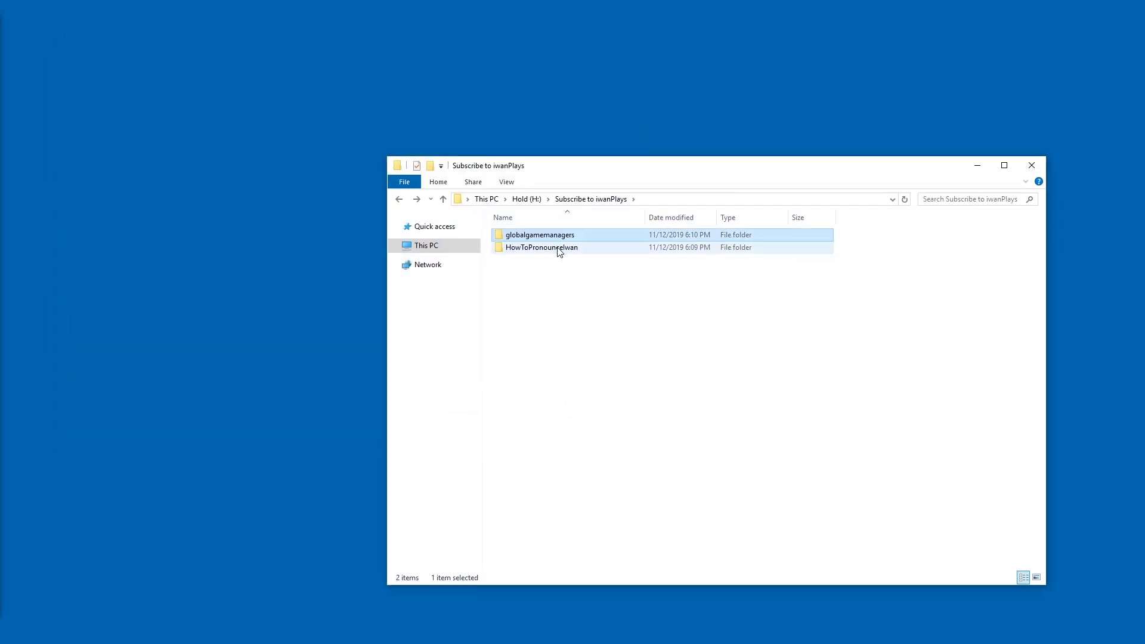
pyautogui.doubleClick(559, 246)
pyautogui.hotkey('alt', 'Left')
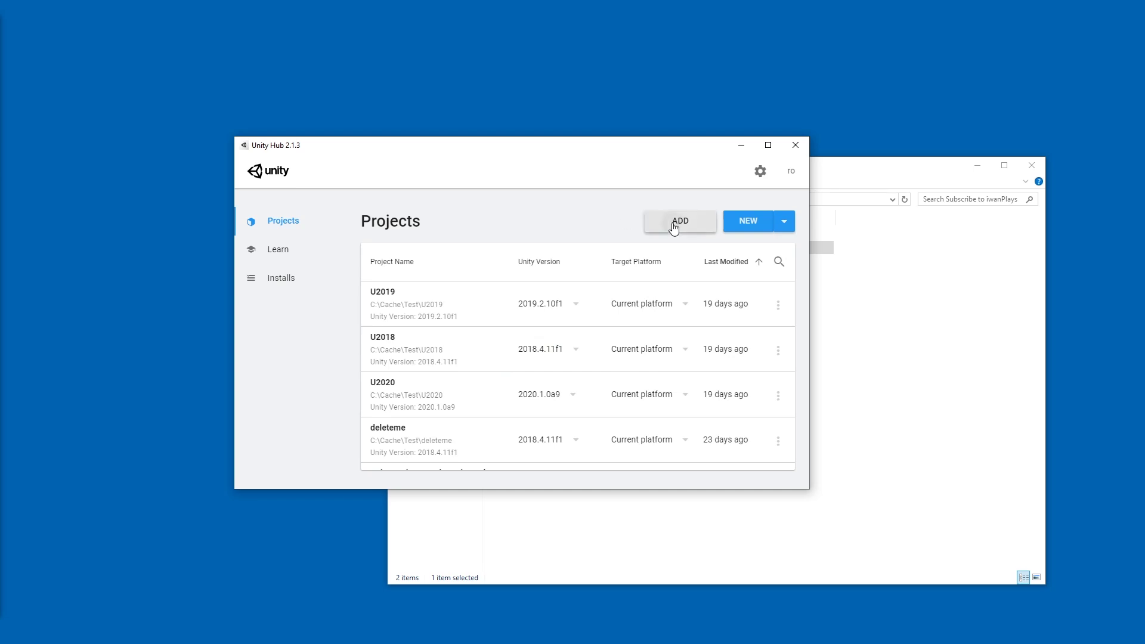
# Add HowToPronounceIwan as a Unity Hub project, switching its version from 2017.3.0f3 to 2018.4.11f1
pyautogui.click(674, 226)
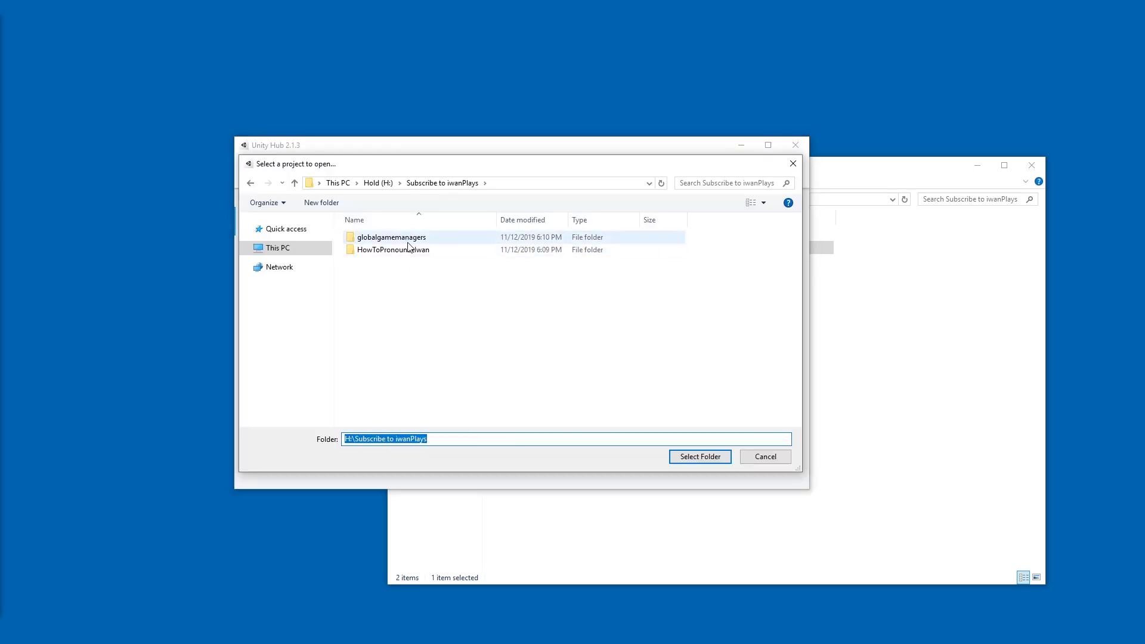
pyautogui.doubleClick(448, 251)
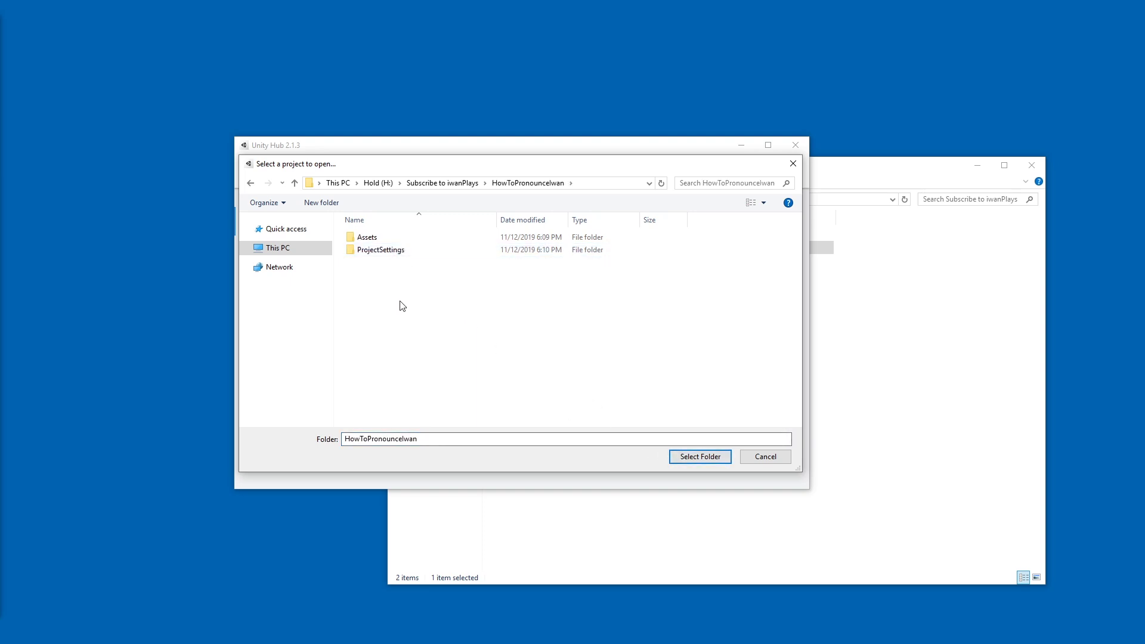
pyautogui.click(701, 456)
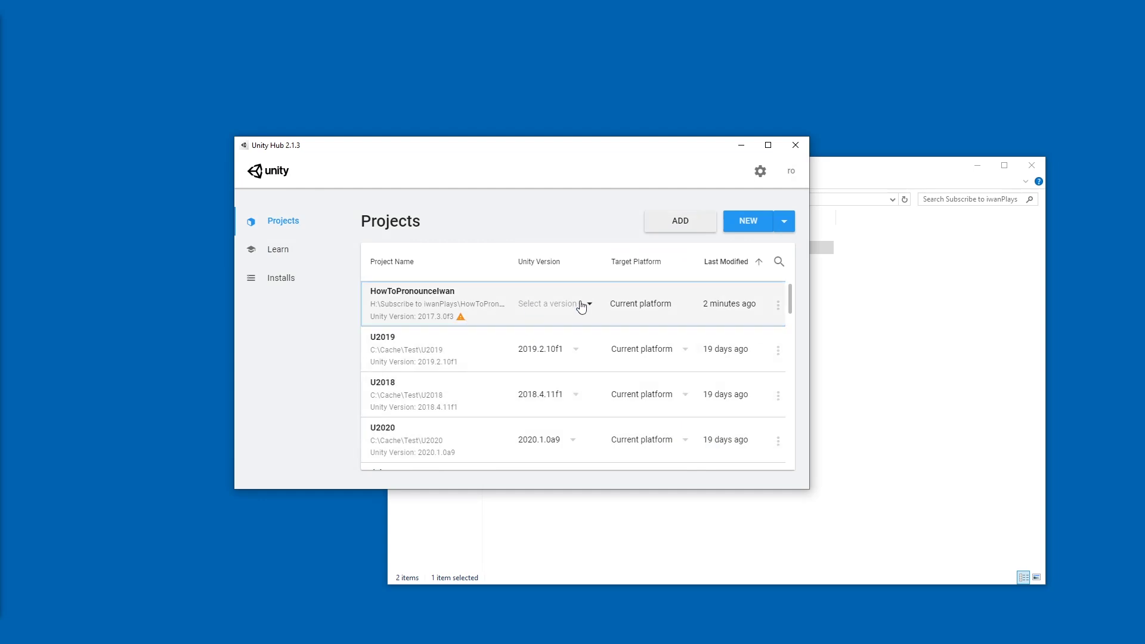
pyautogui.click(588, 308)
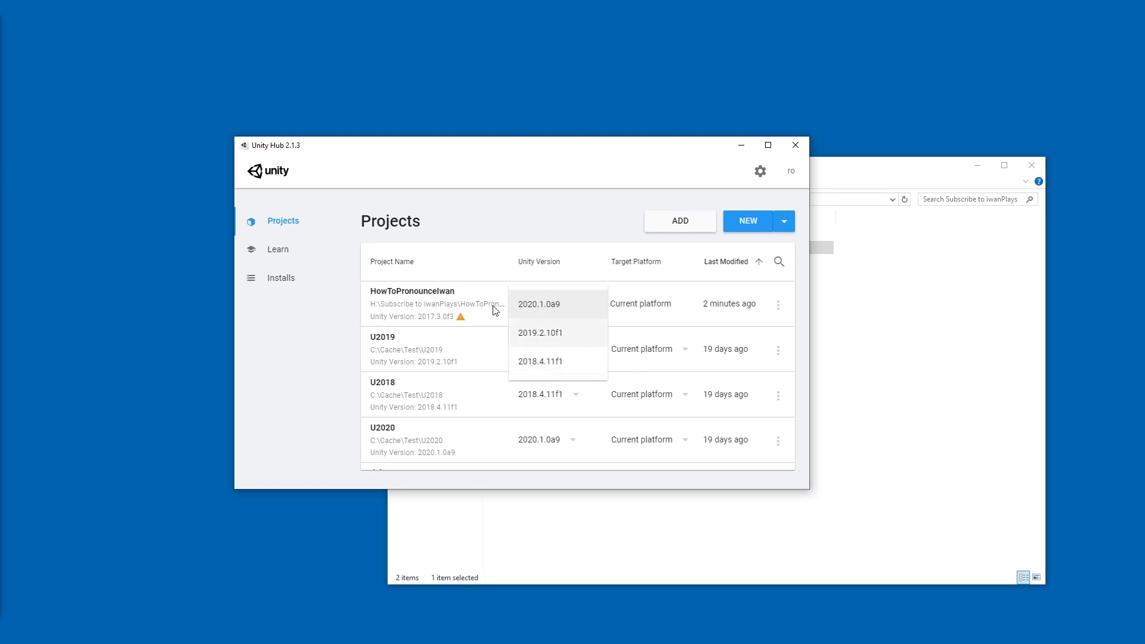
pyautogui.click(541, 365)
# Add the globalgamemanagers folder as a Unity Hub project
pyautogui.click(693, 222)
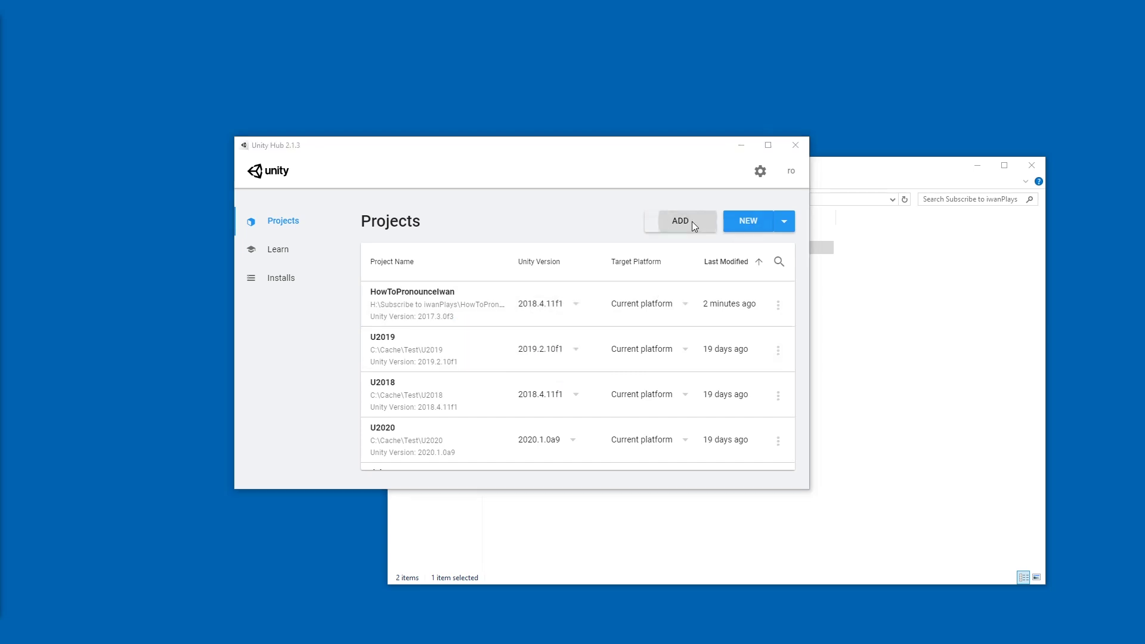
pyautogui.doubleClick(418, 237)
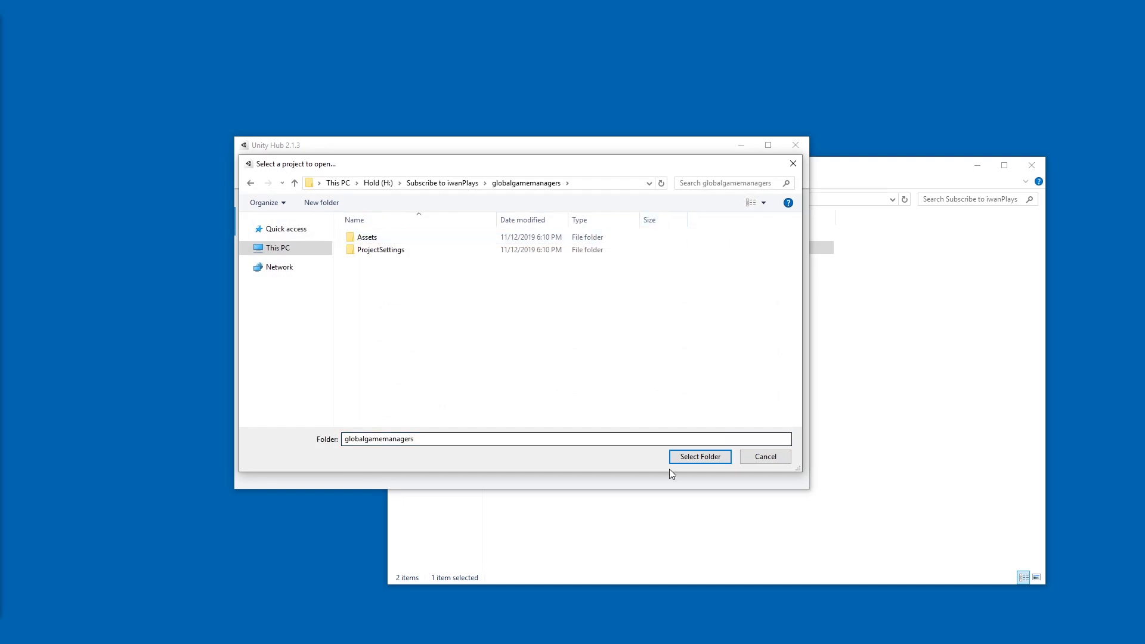
pyautogui.click(699, 457)
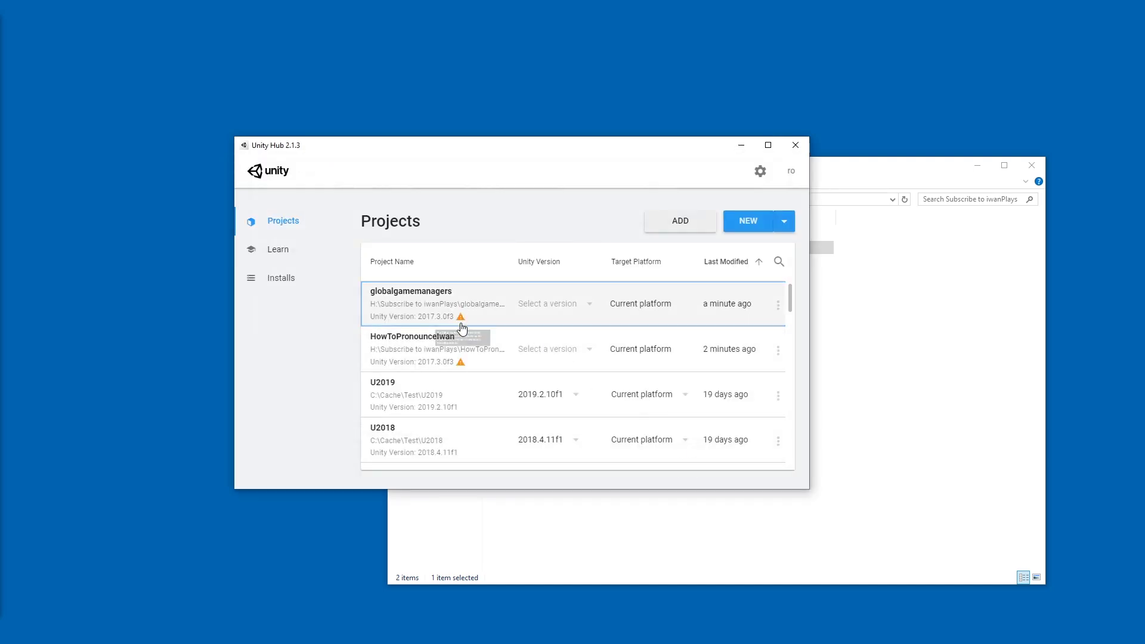
# Set both projects to Unity 2018.4.11f1 and open HowToPronounceIwan, confirming the upgrade
pyautogui.click(548, 349)
pyautogui.click(559, 405)
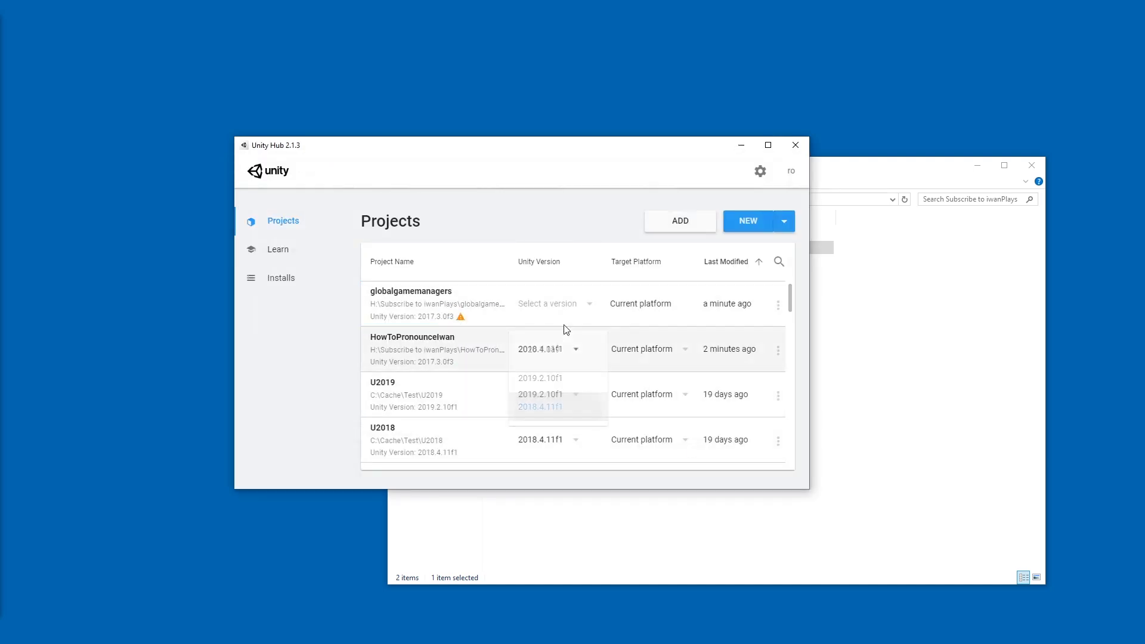
pyautogui.click(591, 309)
pyautogui.click(573, 367)
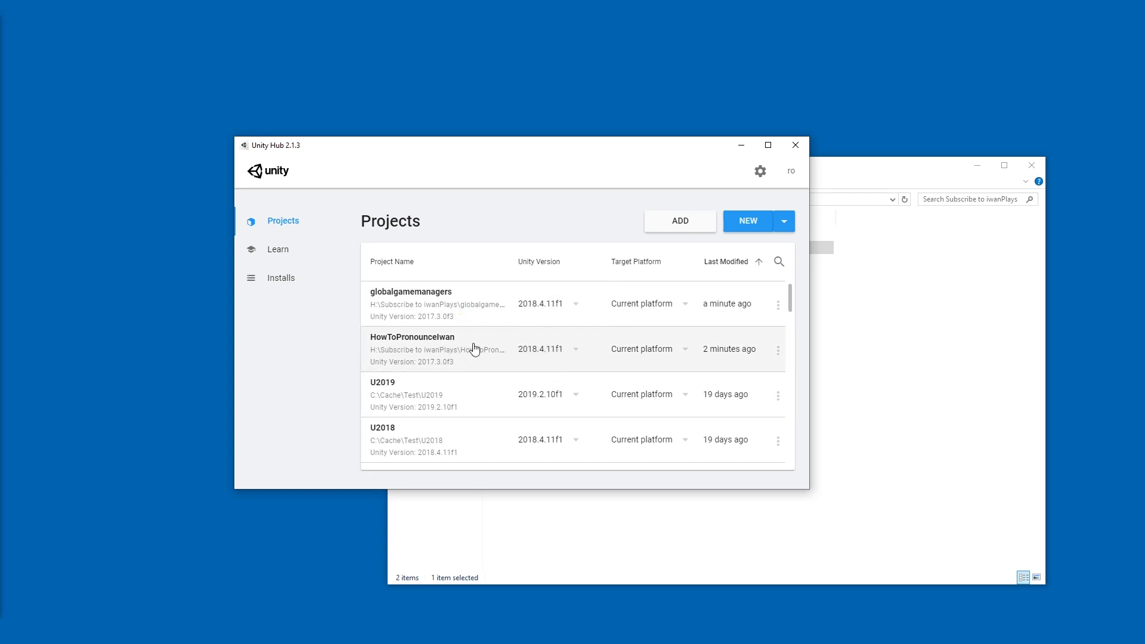
pyautogui.click(475, 349)
pyautogui.click(725, 384)
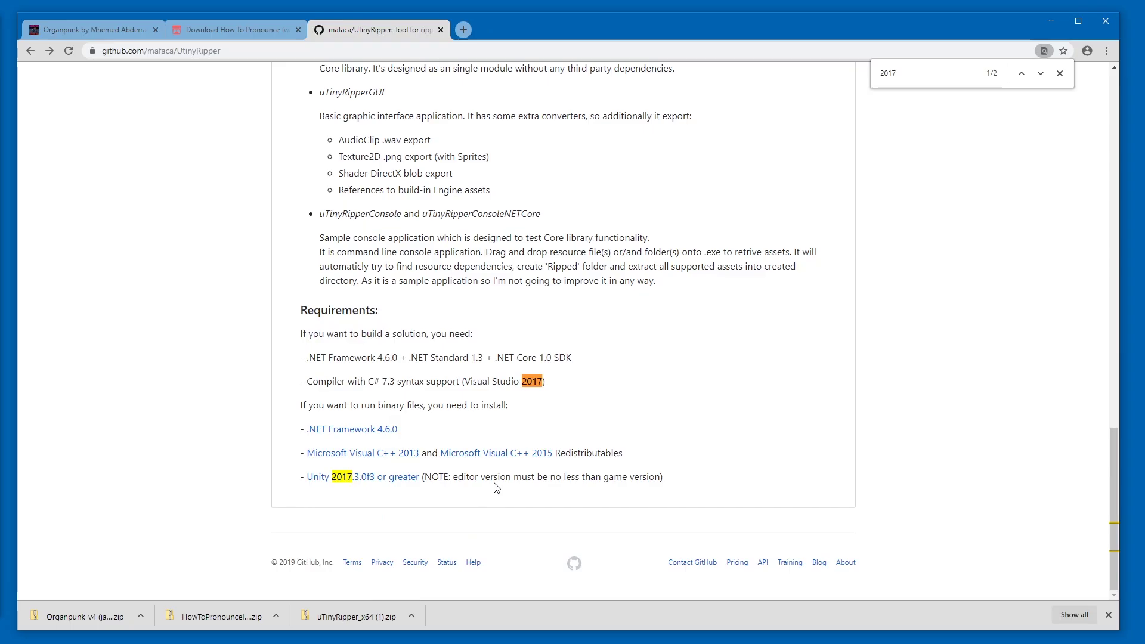
# Highlight the 'Unity 2017.3.0f3 or greater' requirement on the uTinyRipper GitHub page
pyautogui.tripleClick(495, 478)
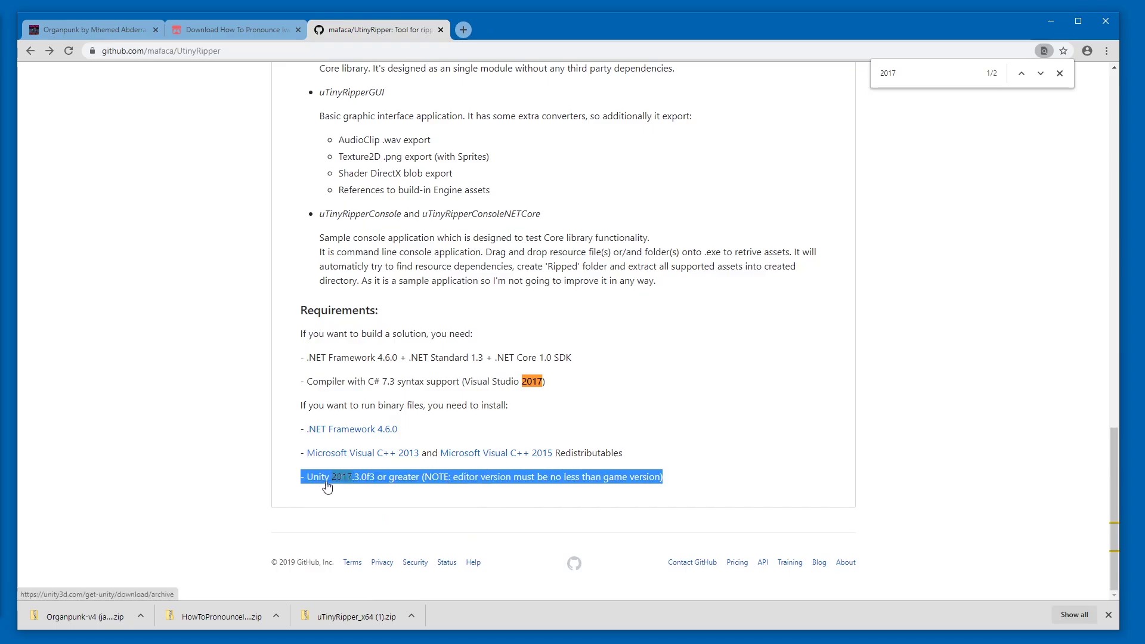
pyautogui.click(390, 494)
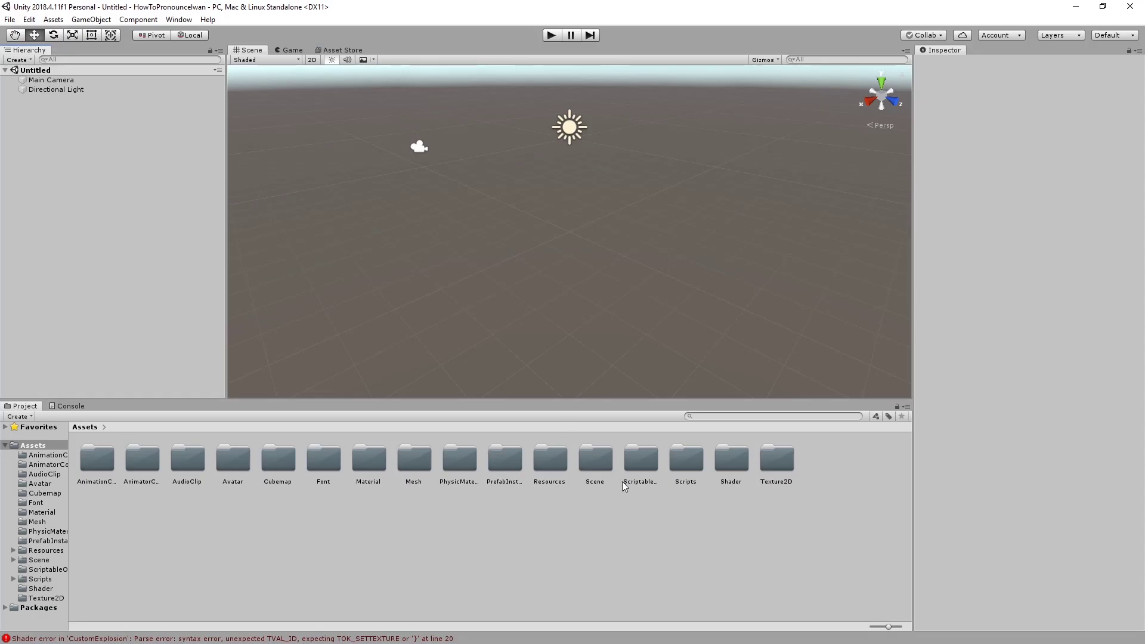
# Browse into Scene > FPS Starter Kit - Lite scenes, then back up to Assets
pyautogui.doubleClick(593, 466)
pyautogui.doubleClick(108, 465)
pyautogui.doubleClick(108, 466)
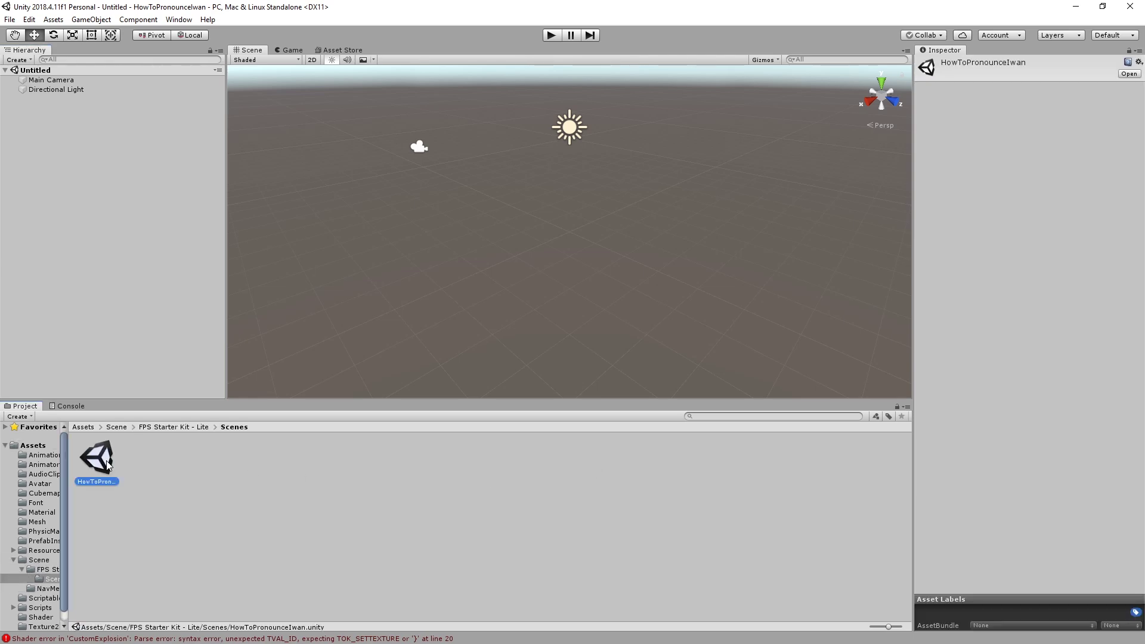
pyautogui.click(107, 426)
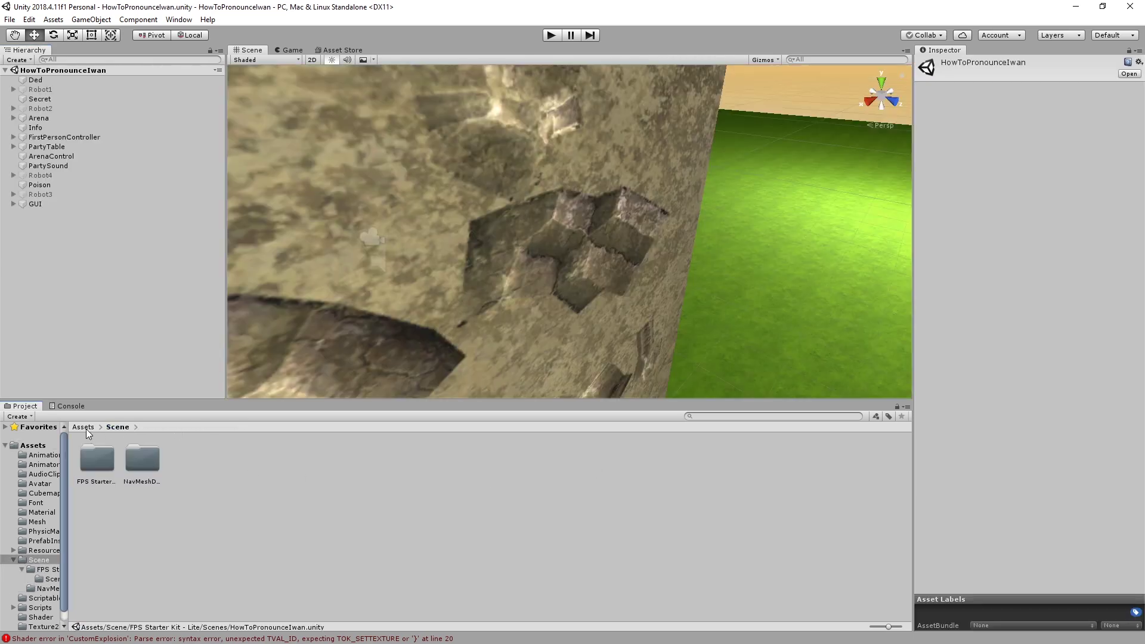
pyautogui.click(83, 427)
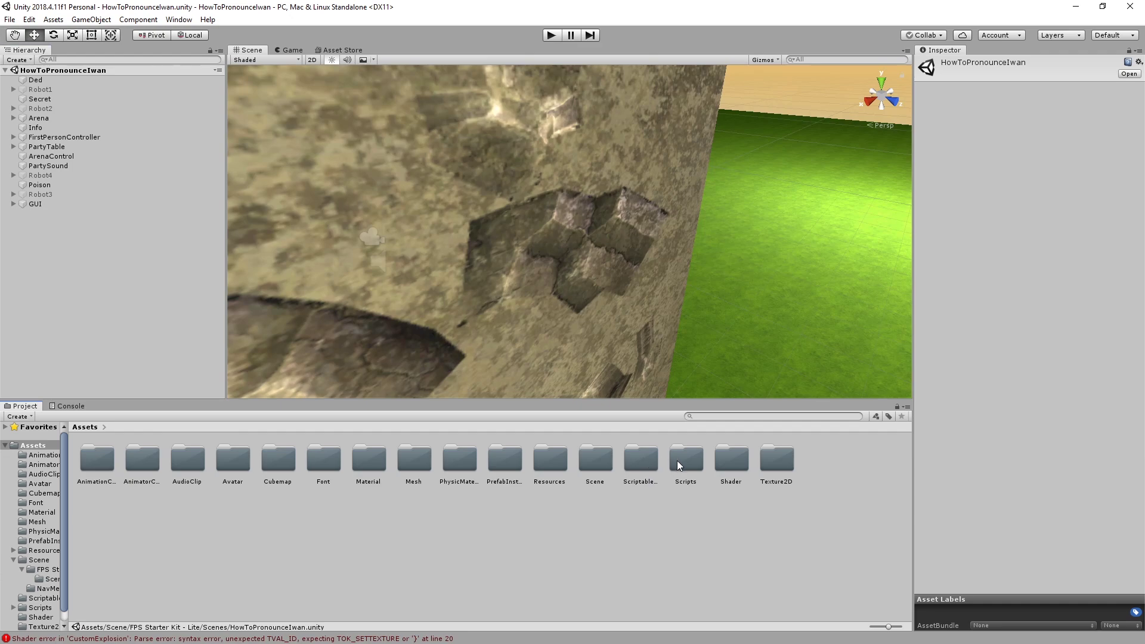
# Inspect the NavMesh data asset in Scene > NavMeshData, then orbit over the arena
pyautogui.doubleClick(597, 459)
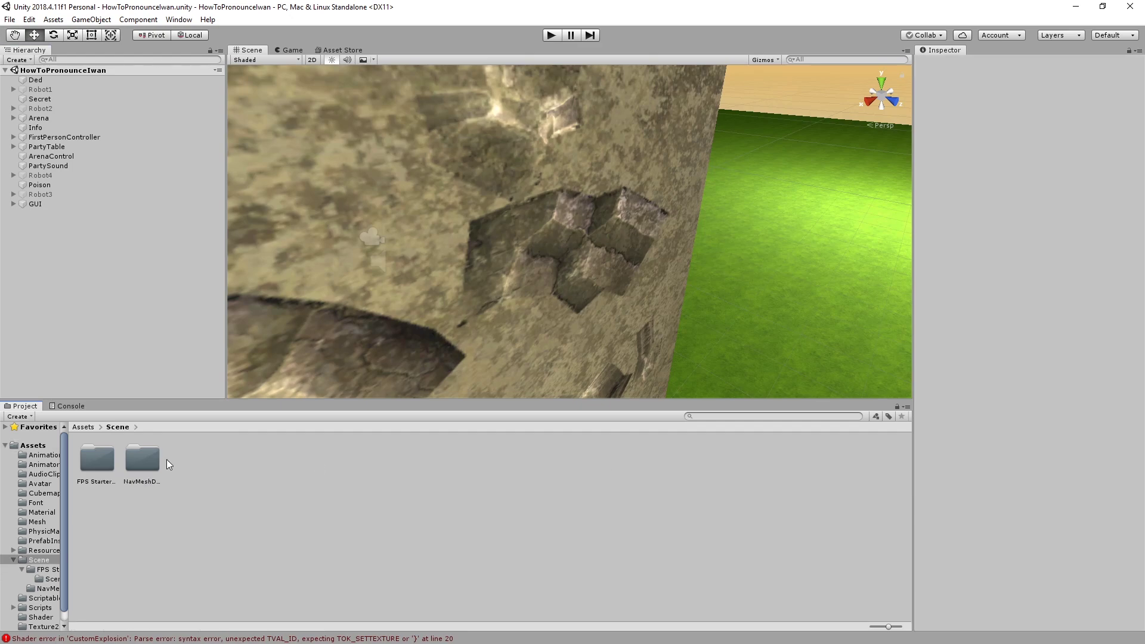
pyautogui.doubleClick(139, 459)
pyautogui.click(106, 456)
pyautogui.click(83, 427)
pyautogui.keyDown('alt'); pyautogui.moveTo(453, 239); pyautogui.dragTo(1054, 196); pyautogui.keyUp('alt')
# Select and frame the magenta Info text on the wall, expanding Material_17
pyautogui.click(693, 233)
pyautogui.press('f')
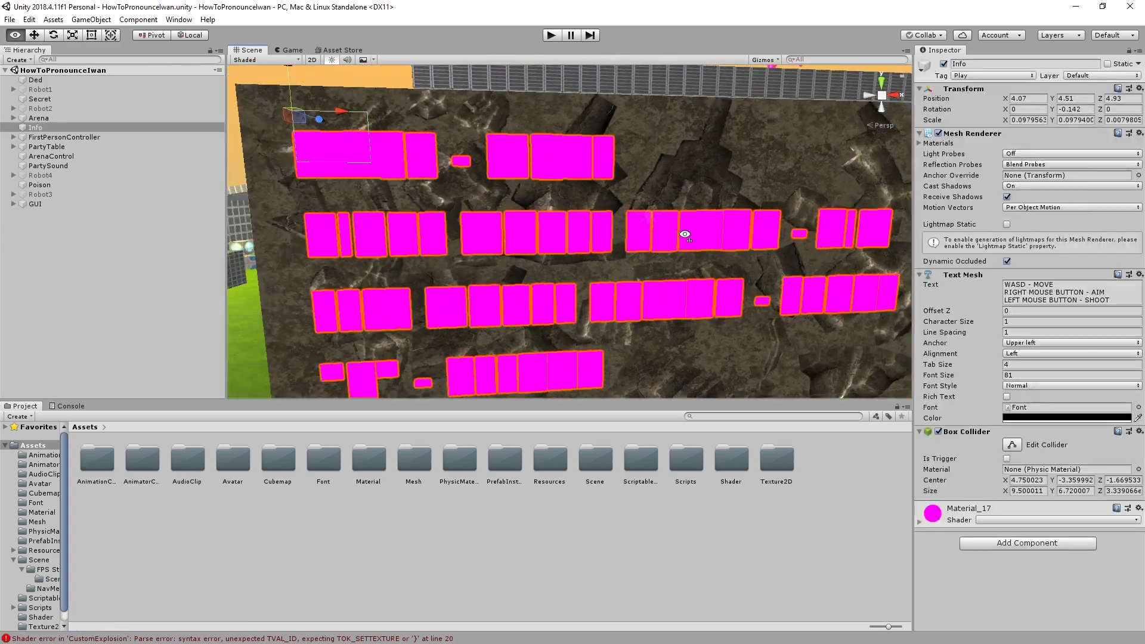
pyautogui.click(920, 523)
# Switch Material_17 to the Standard shader, trying Transparent then settling on Cutout rendering mode
pyautogui.click(1028, 520)
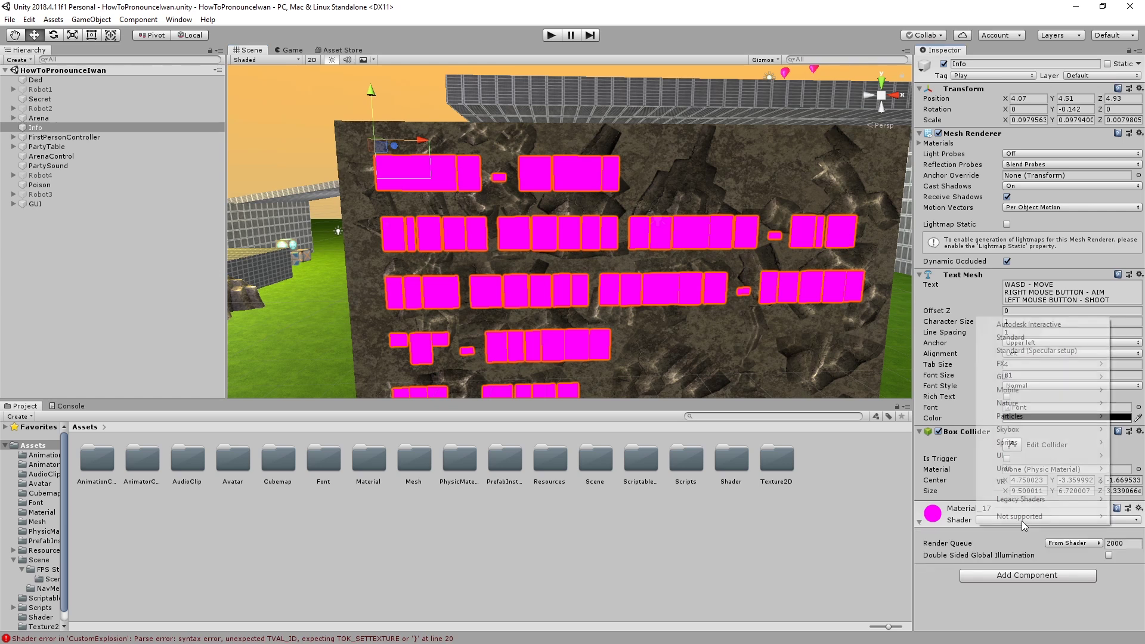
pyautogui.click(1020, 341)
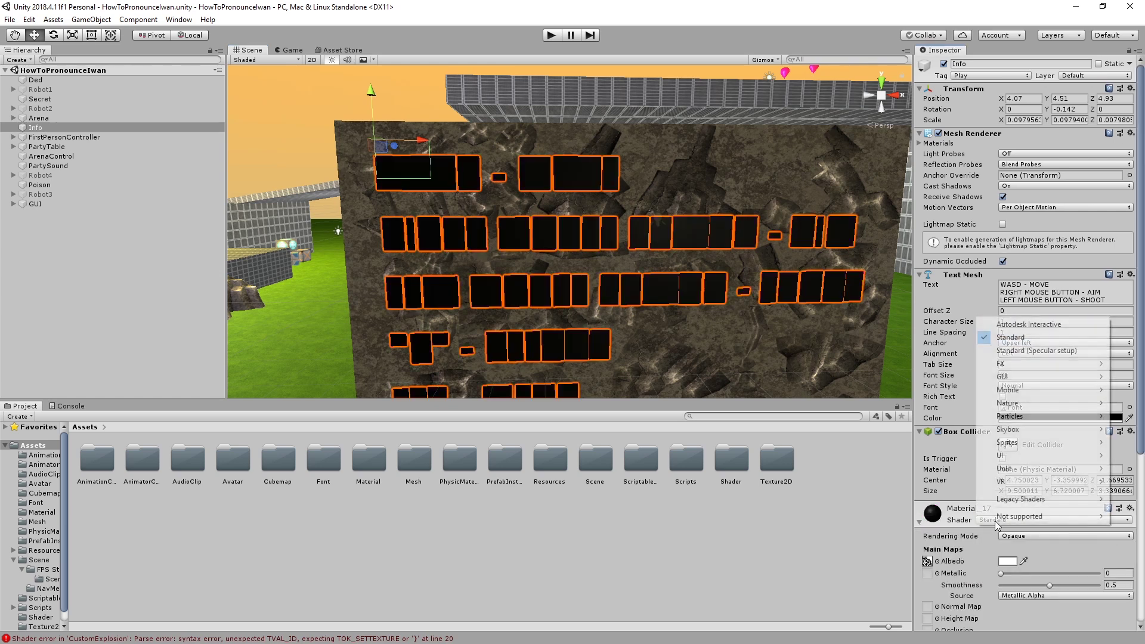
pyautogui.click(1045, 536)
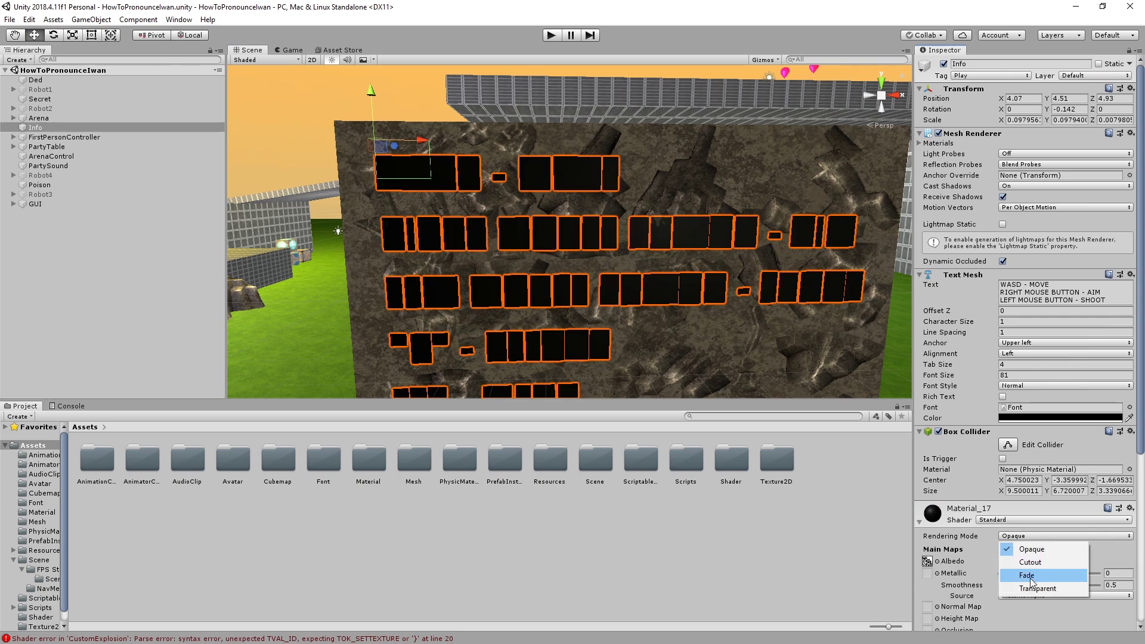
pyautogui.click(1035, 588)
pyautogui.click(1037, 535)
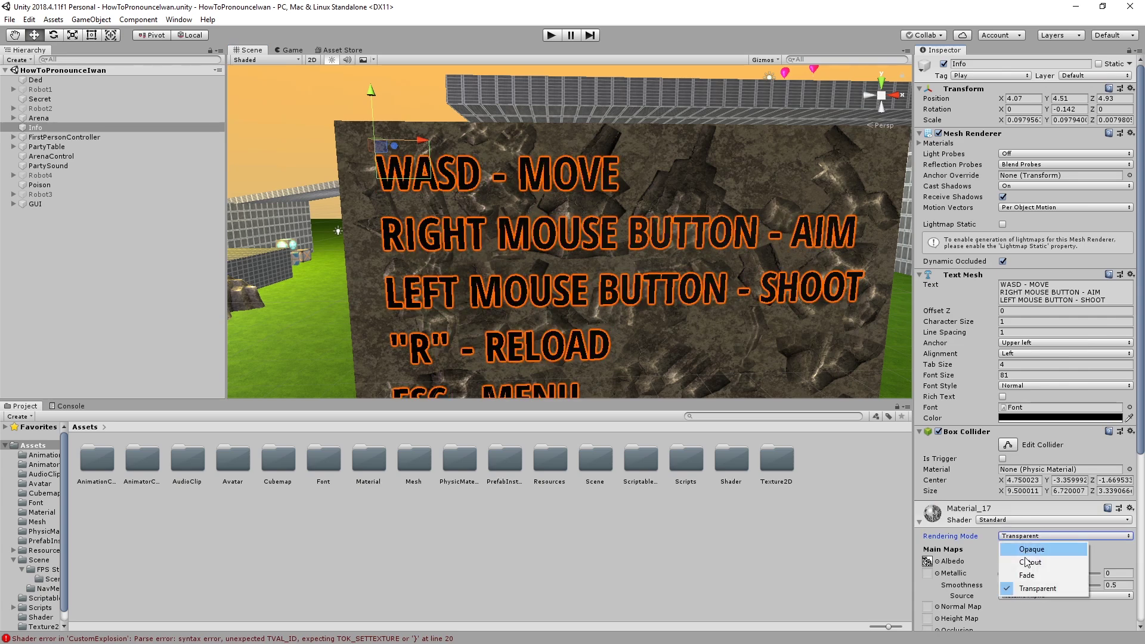
pyautogui.click(1035, 567)
pyautogui.scroll(3, 624, 207)
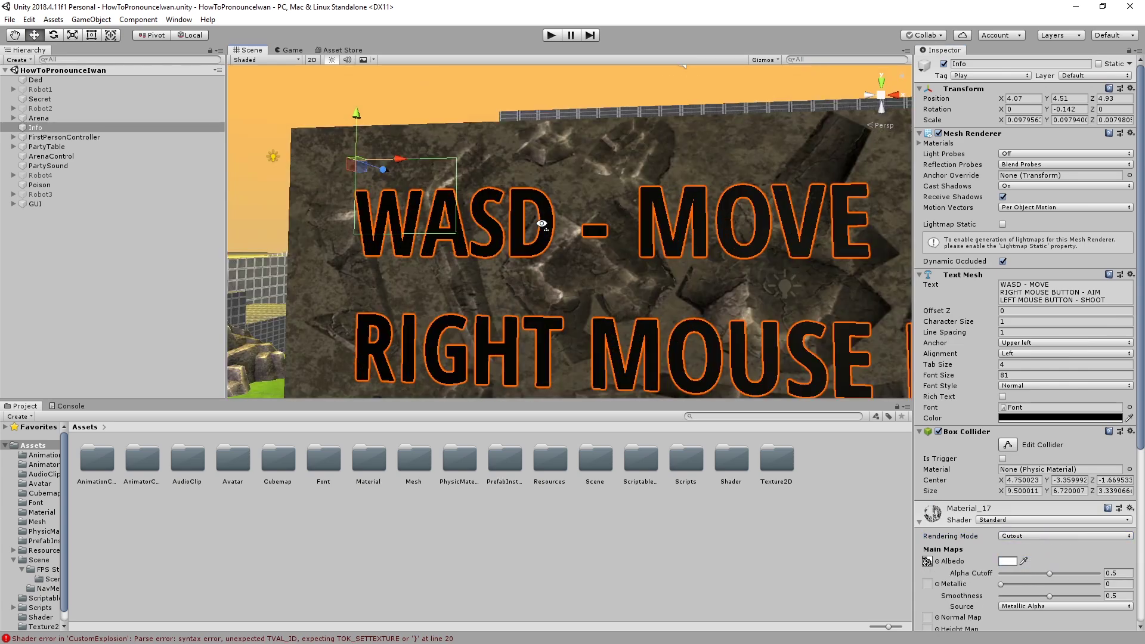
pyautogui.scroll(-5, 624, 208)
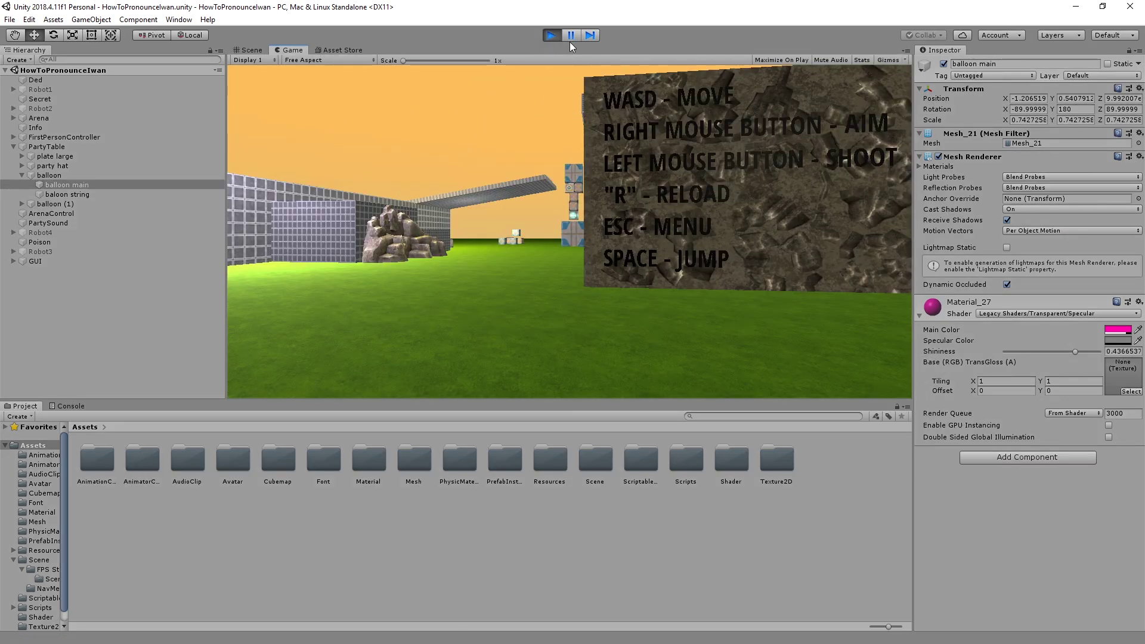
# Stop the play test, orbit the arena, and import the Scene OBJ Exporter package
pyautogui.click(551, 36)
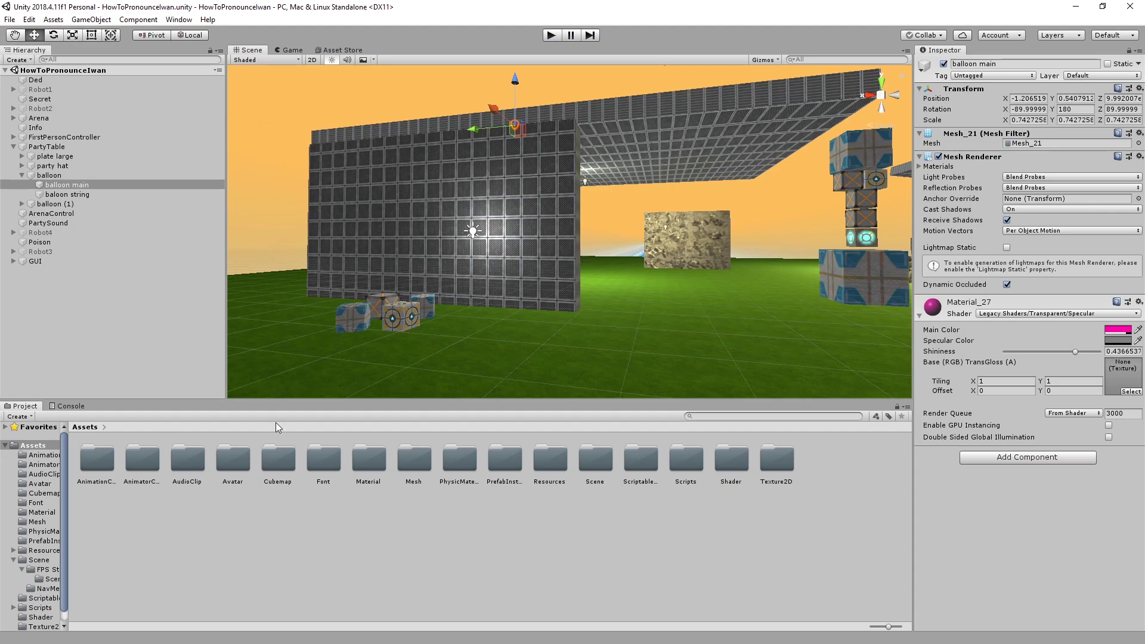
pyautogui.moveTo(440, 284)
pyautogui.keyDown('alt'); pyautogui.mouseDown()
pyautogui.moveTo(417, 317)
pyautogui.moveTo(396, 317)
pyautogui.moveTo(454, 300)
pyautogui.mouseUp(); pyautogui.keyUp('alt')
pyautogui.click(343, 49)
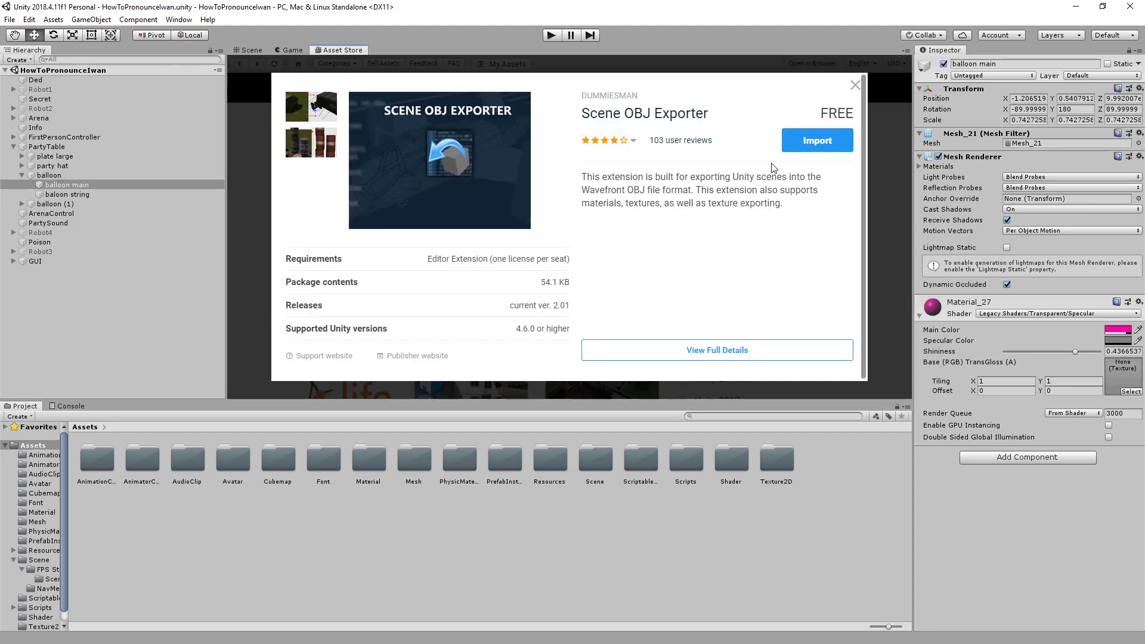
pyautogui.click(812, 152)
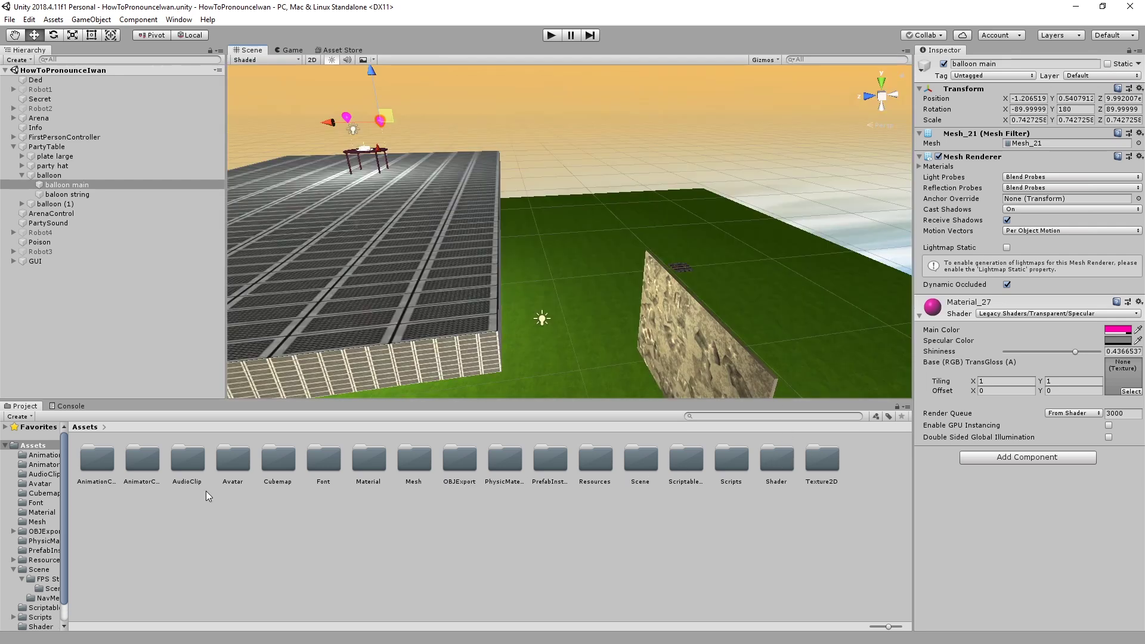
# Show AudioClip in Explorer to check its WAV files, then return to Unity's asset folders
pyautogui.rightClick(189, 466)
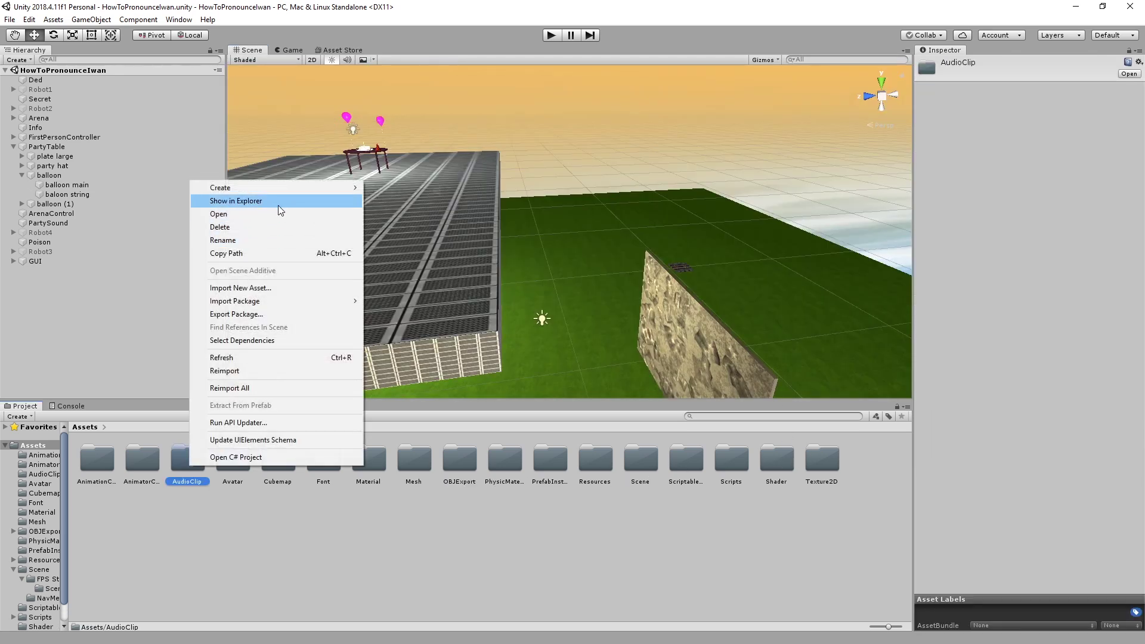
pyautogui.click(278, 202)
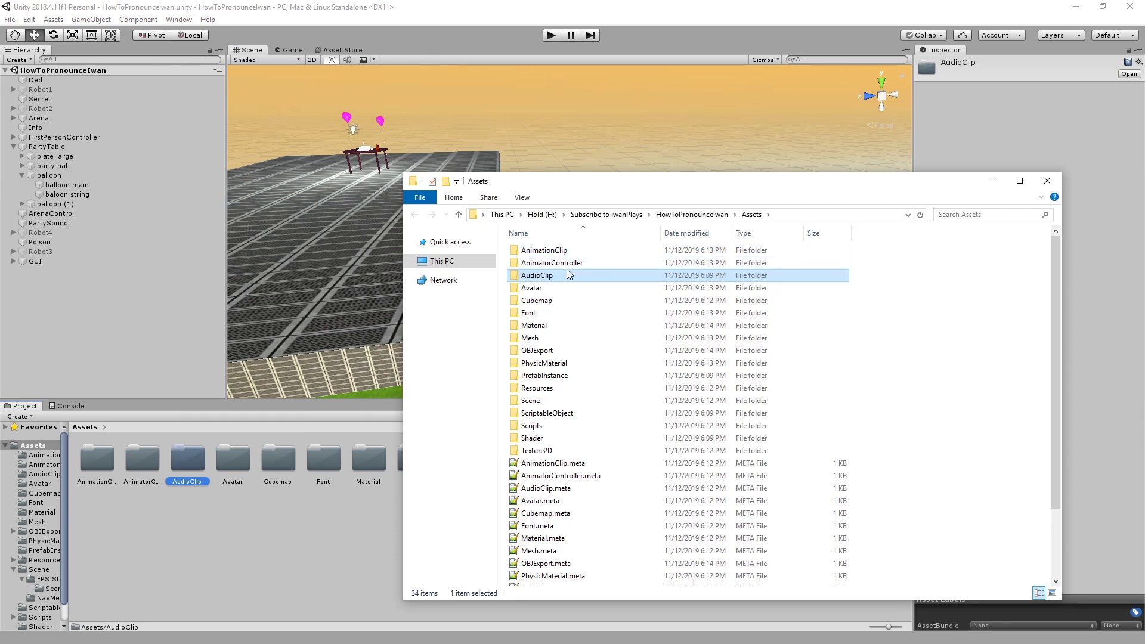
pyautogui.doubleClick(574, 275)
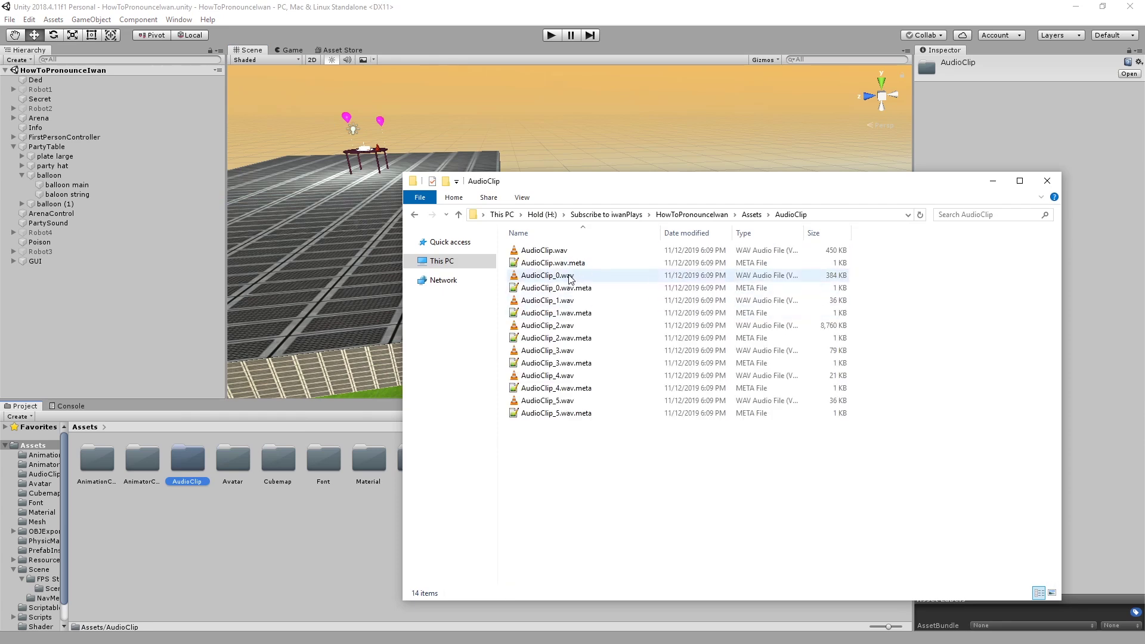
pyautogui.hotkey('alt', 'Left')
pyautogui.click(551, 440)
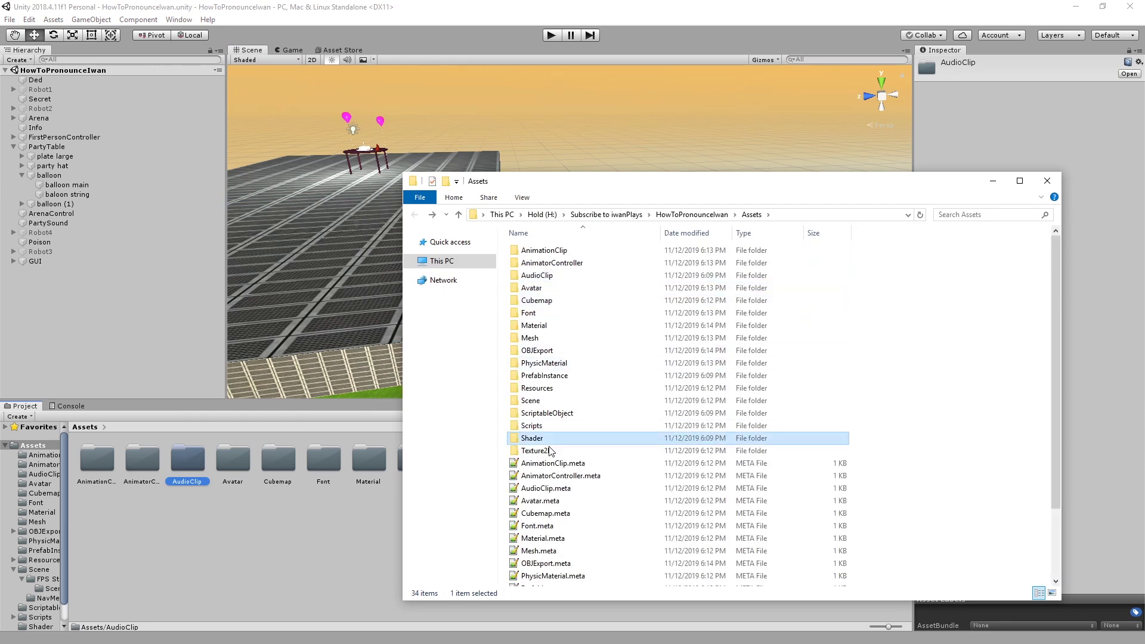
pyautogui.doubleClick(550, 452)
# Preview Mesh_7 and Mesh_26, then export the level as a Wavefront OBJ named test
pyautogui.doubleClick(421, 459)
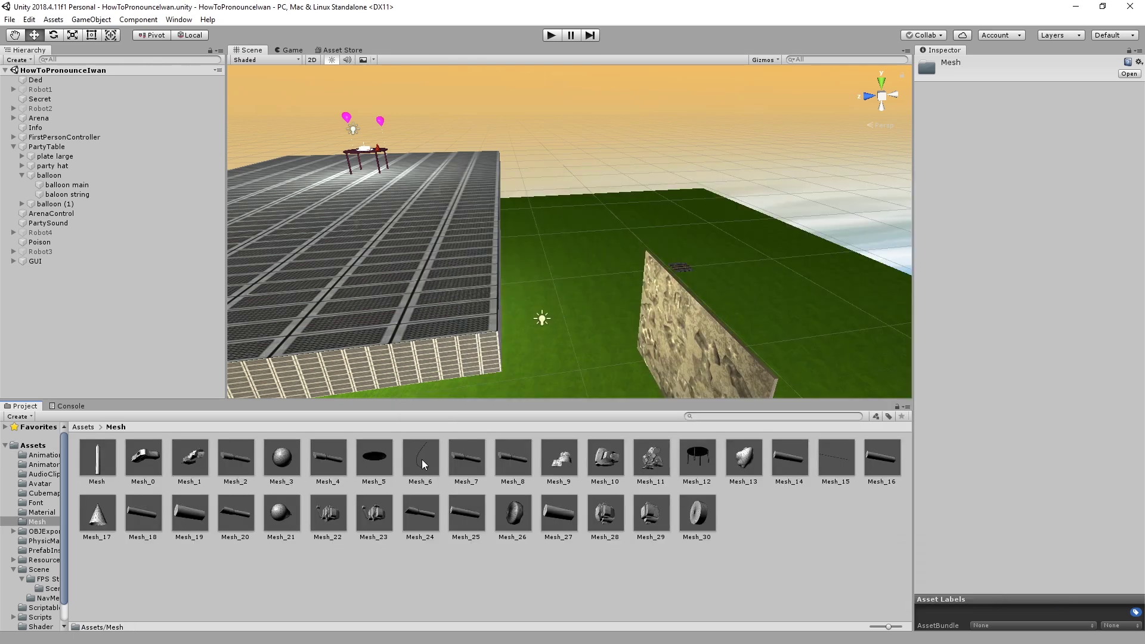
pyautogui.click(463, 474)
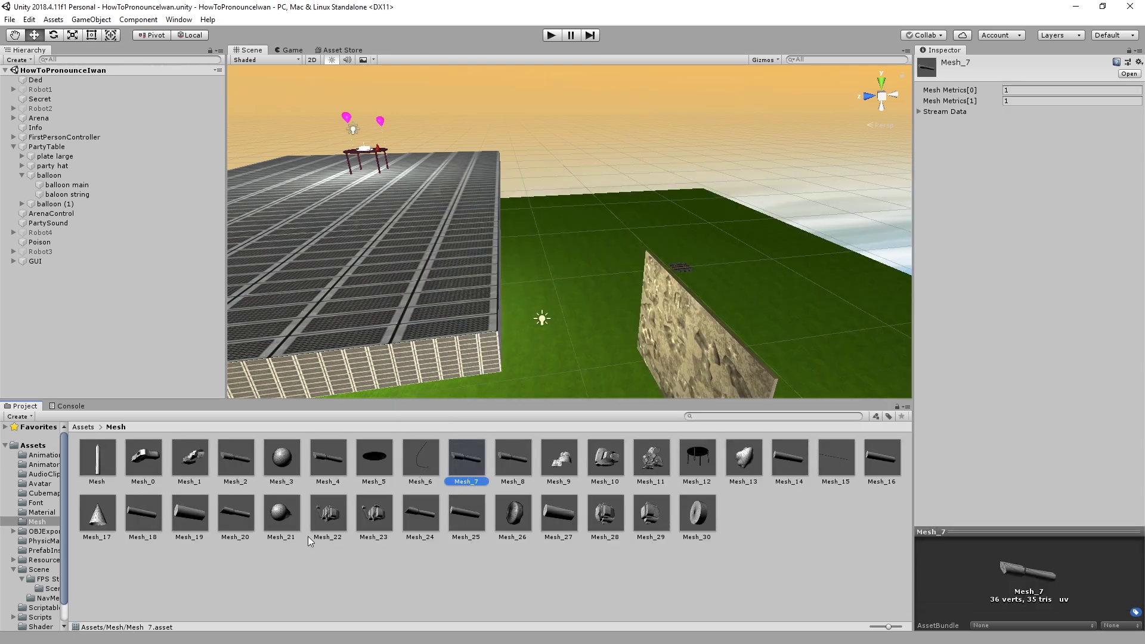
pyautogui.click(515, 510)
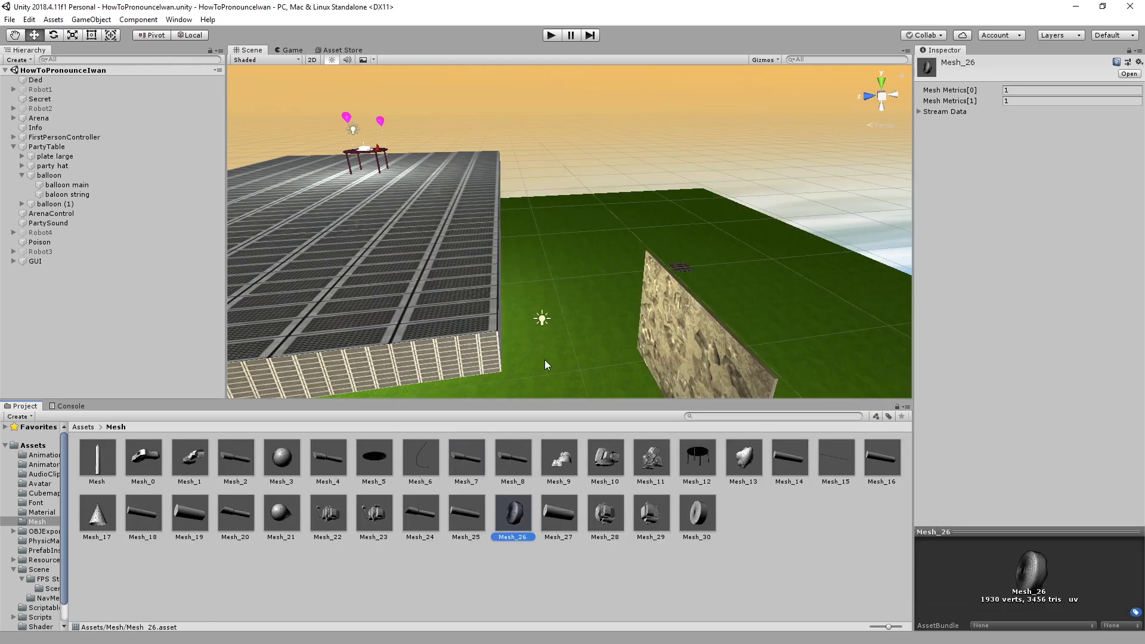
pyautogui.click(10, 19)
pyautogui.moveTo(48, 184)
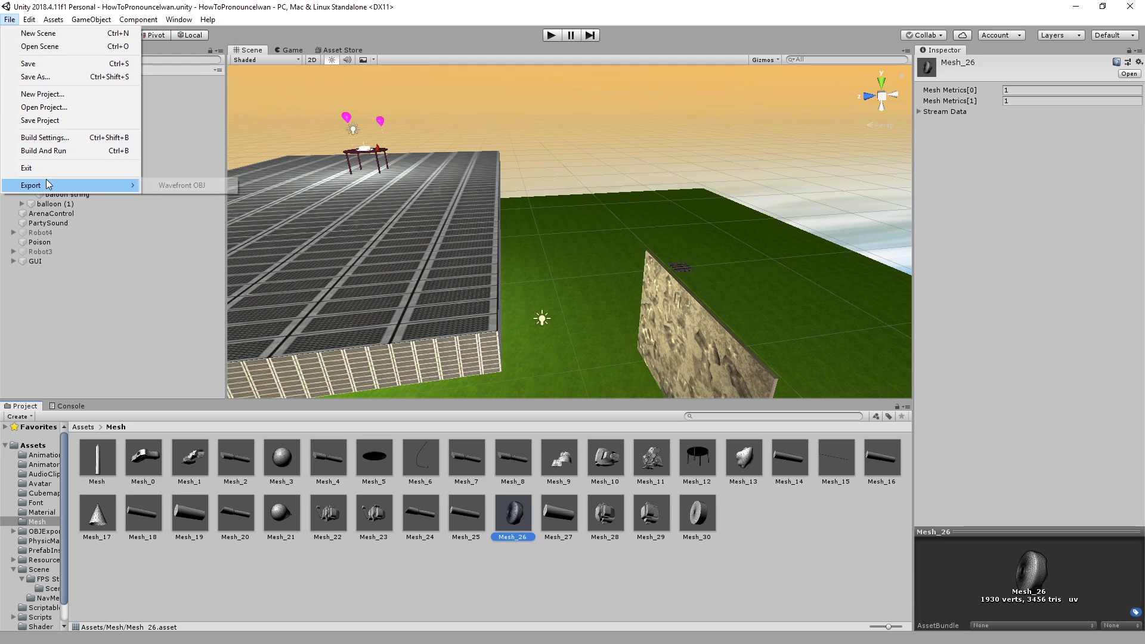
pyautogui.click(185, 184)
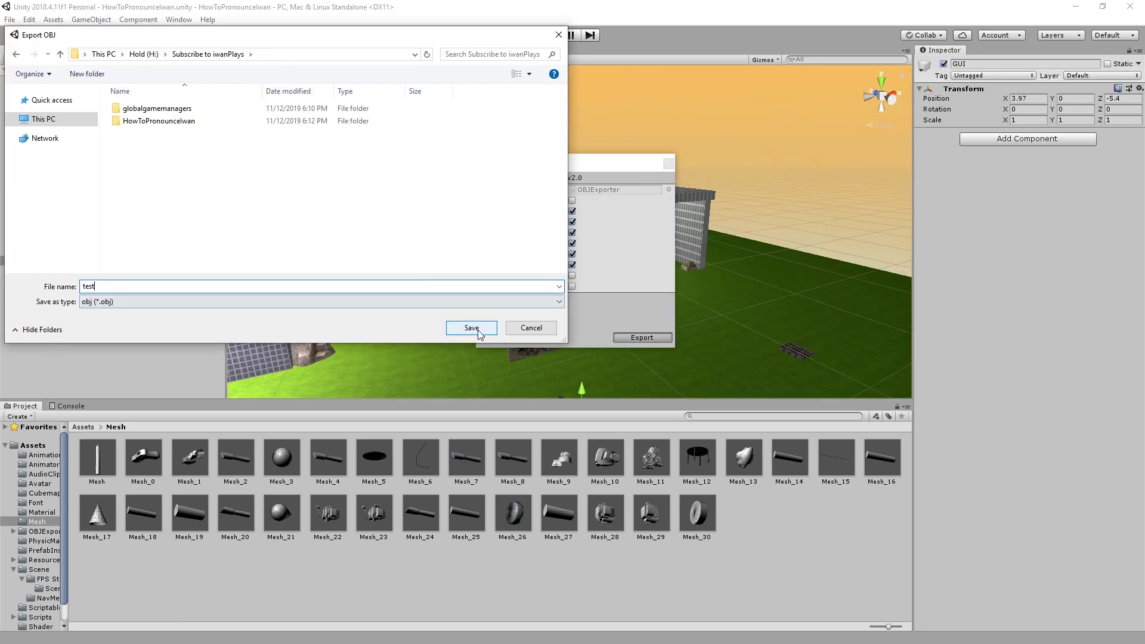
pyautogui.click(473, 323)
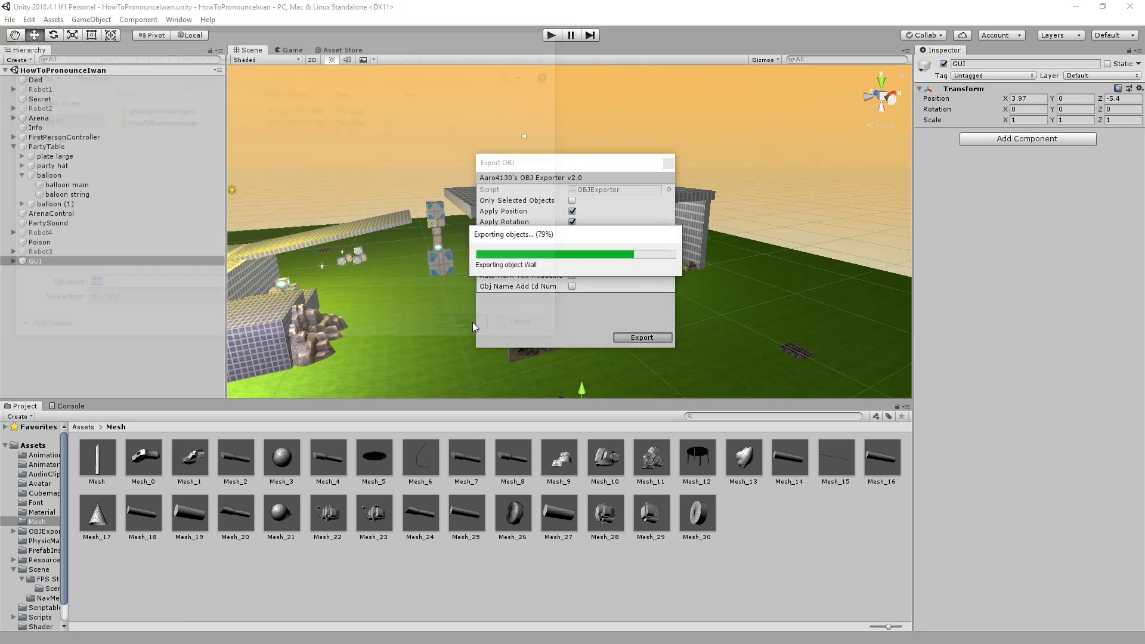
# Bring test.obj into the assets and place the test mesh beside the table
pyautogui.moveTo(517, 272); pyautogui.dragTo(322, 584)
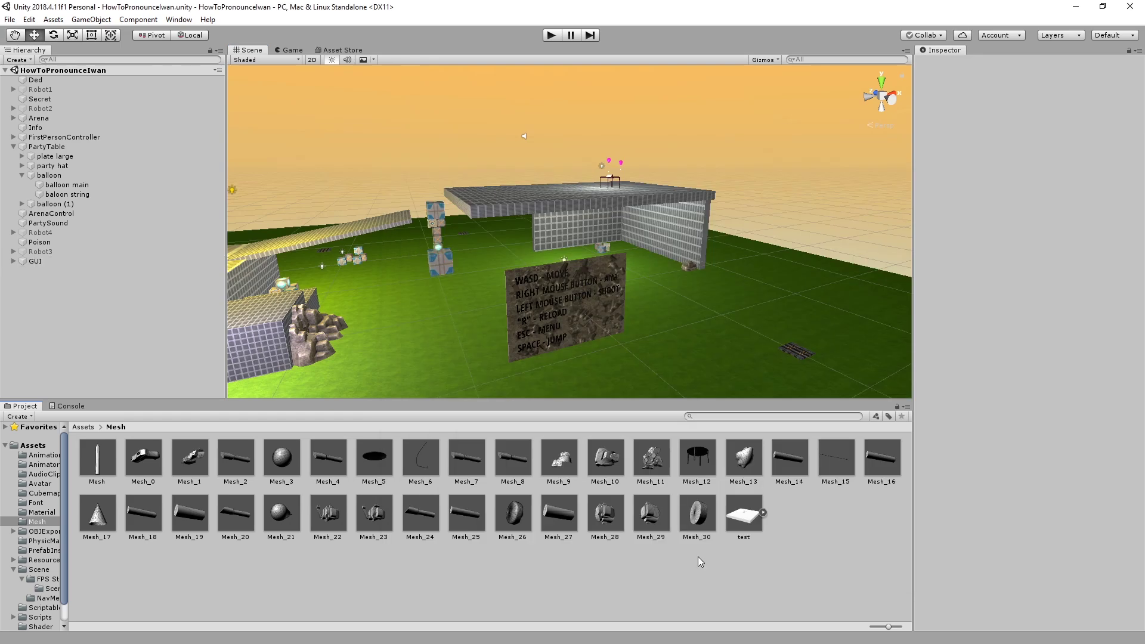
pyautogui.moveTo(750, 523); pyautogui.dragTo(620, 197)
pyautogui.scroll(-5, 548, 215)
pyautogui.press('f')
pyautogui.keyDown('alt'); pyautogui.moveTo(560, 221); pyautogui.dragTo(576, 217); pyautogui.keyUp('alt')
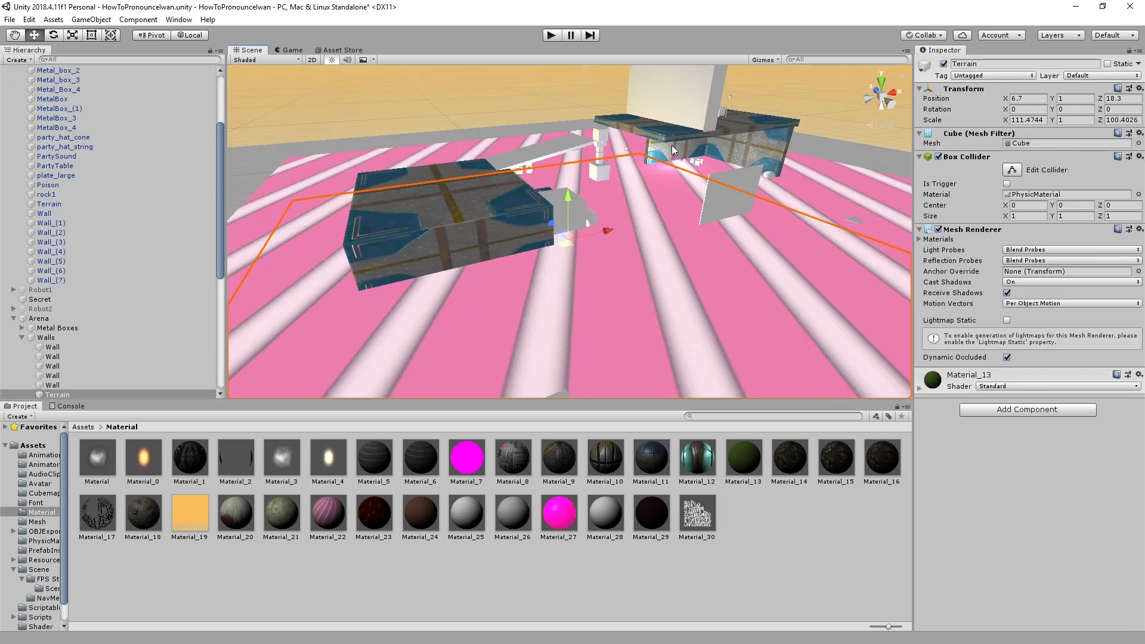
pyautogui.keyDown('alt'); pyautogui.moveTo(656, 197); pyautogui.dragTo(629, 289); pyautogui.keyUp('alt')
pyautogui.click(628, 289)
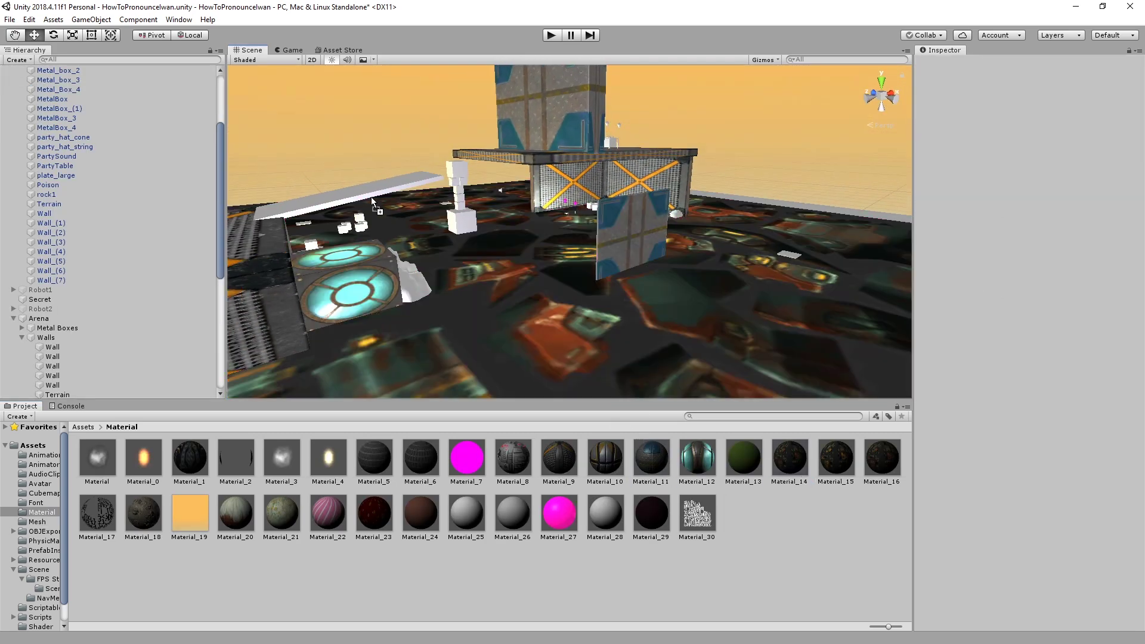
pyautogui.keyDown('alt'); pyautogui.moveTo(495, 190); pyautogui.dragTo(614, 253); pyautogui.keyUp('alt')
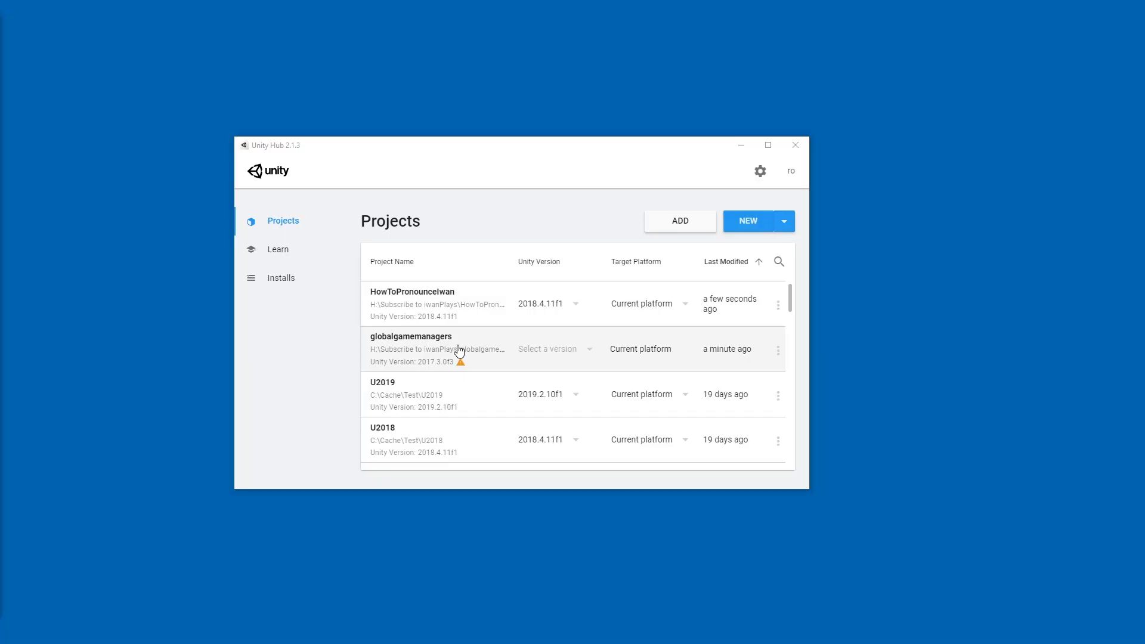
# Set globalgamemanagers to Unity 2018.4.11f1, launch it, and confirm the project upgrade
pyautogui.click(549, 349)
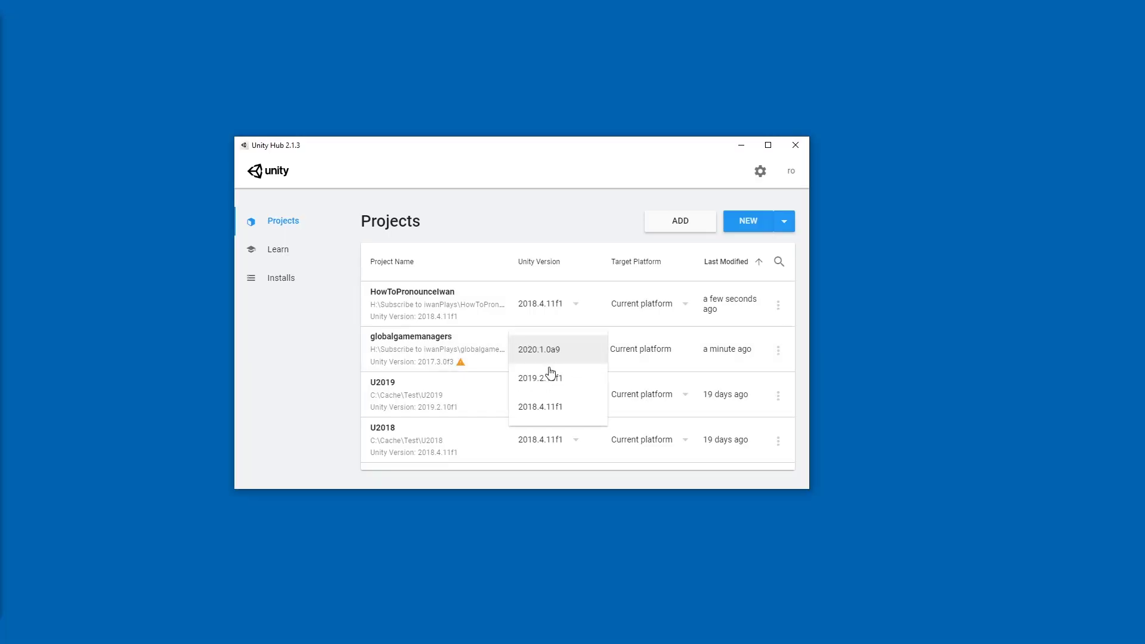
pyautogui.click(547, 404)
pyautogui.click(484, 337)
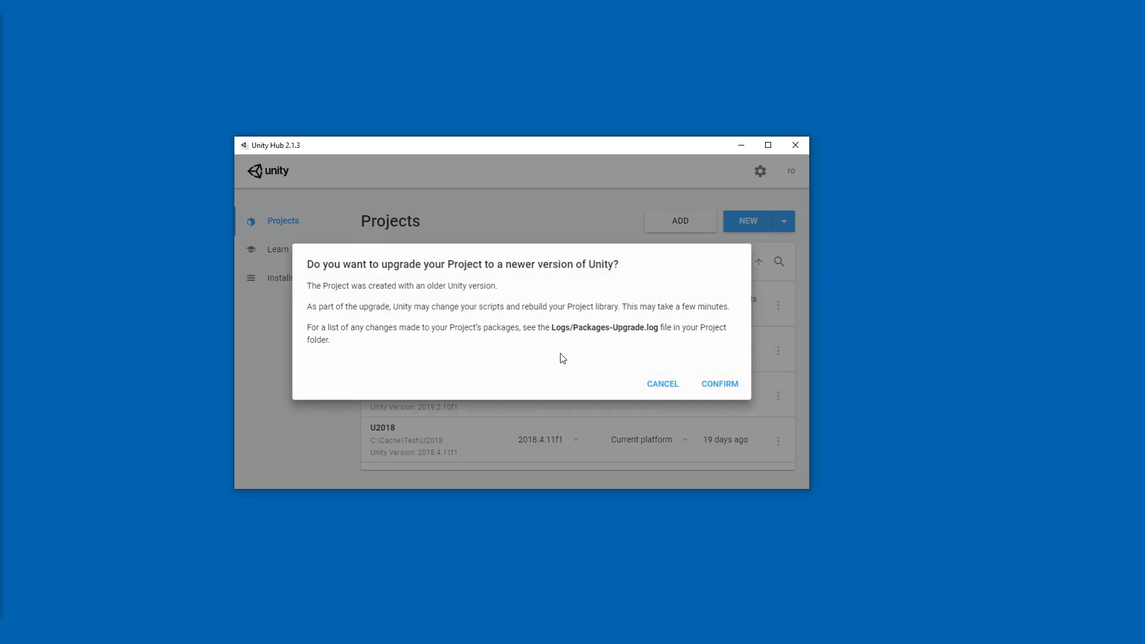
pyautogui.click(744, 387)
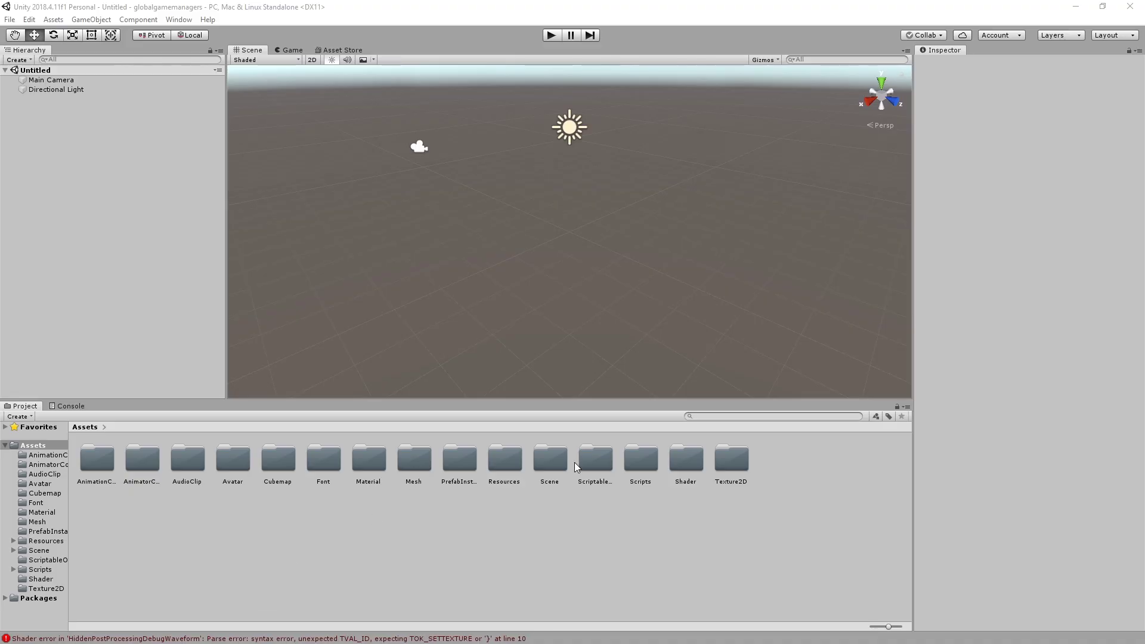
# Load IntroScene from Scene > Scenes and orbit around the street
pyautogui.doubleClick(540, 463)
pyautogui.doubleClick(143, 460)
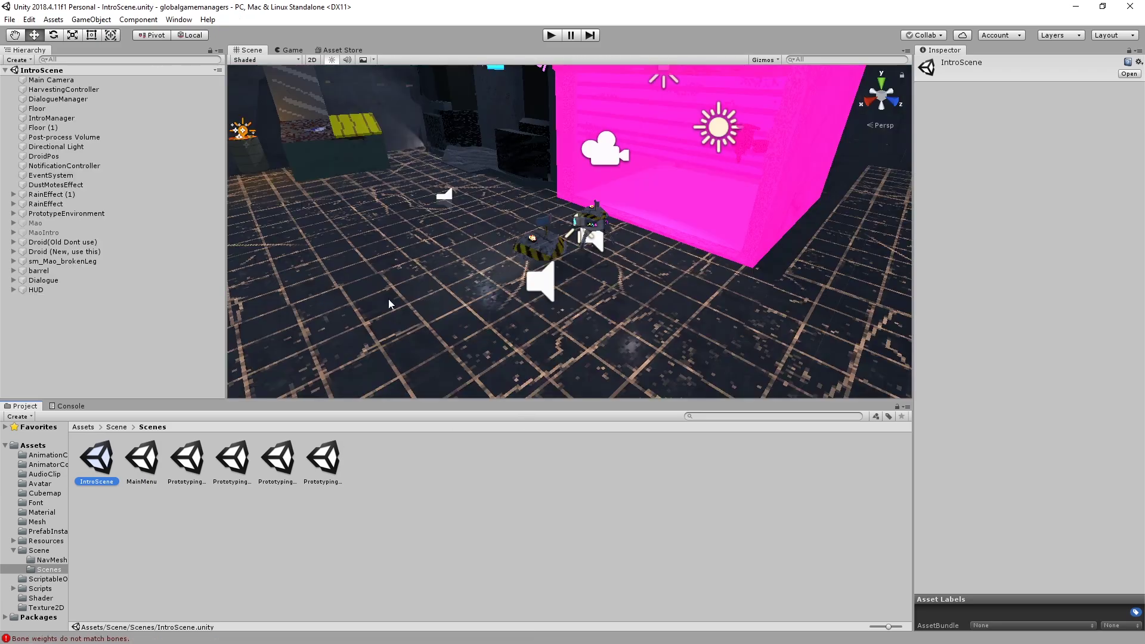
pyautogui.keyDown('alt'); pyautogui.moveTo(389, 302); pyautogui.dragTo(681, 249); pyautogui.keyUp('alt')
# Click through the spot light to the pink garage tile, then run the scene in play mode
pyautogui.click(680, 213)
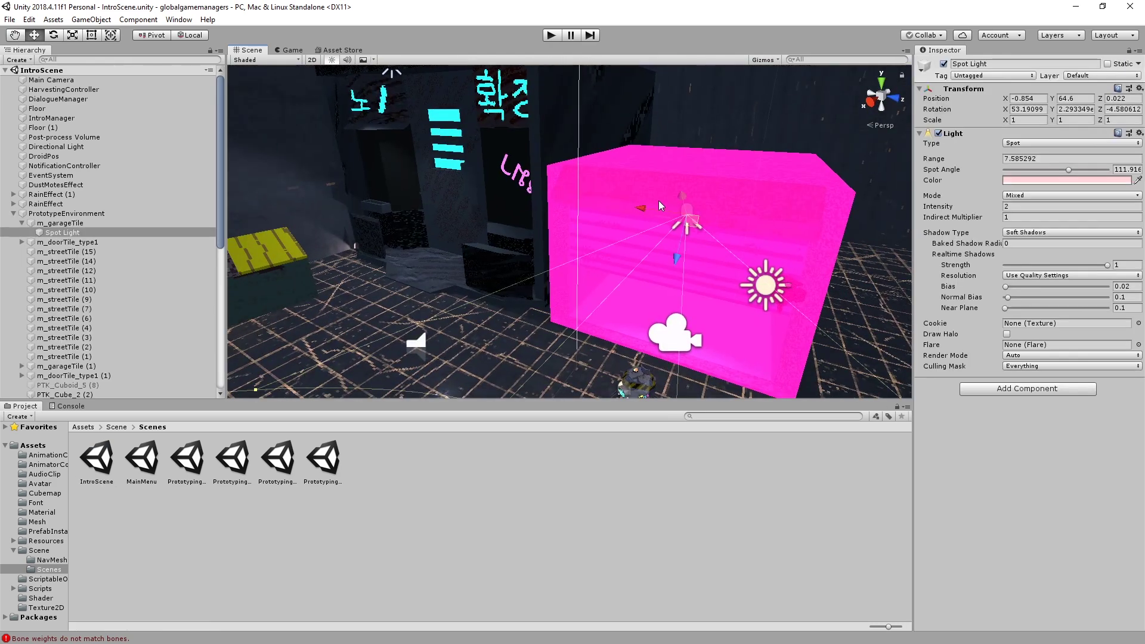
pyautogui.click(658, 200)
pyautogui.click(642, 189)
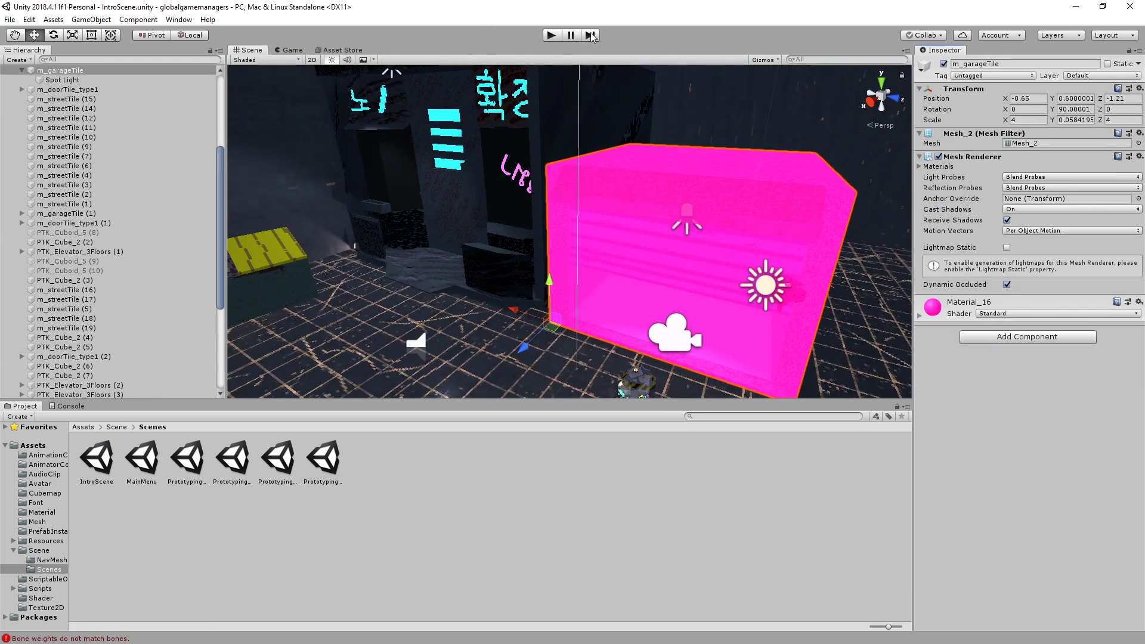
pyautogui.click(558, 37)
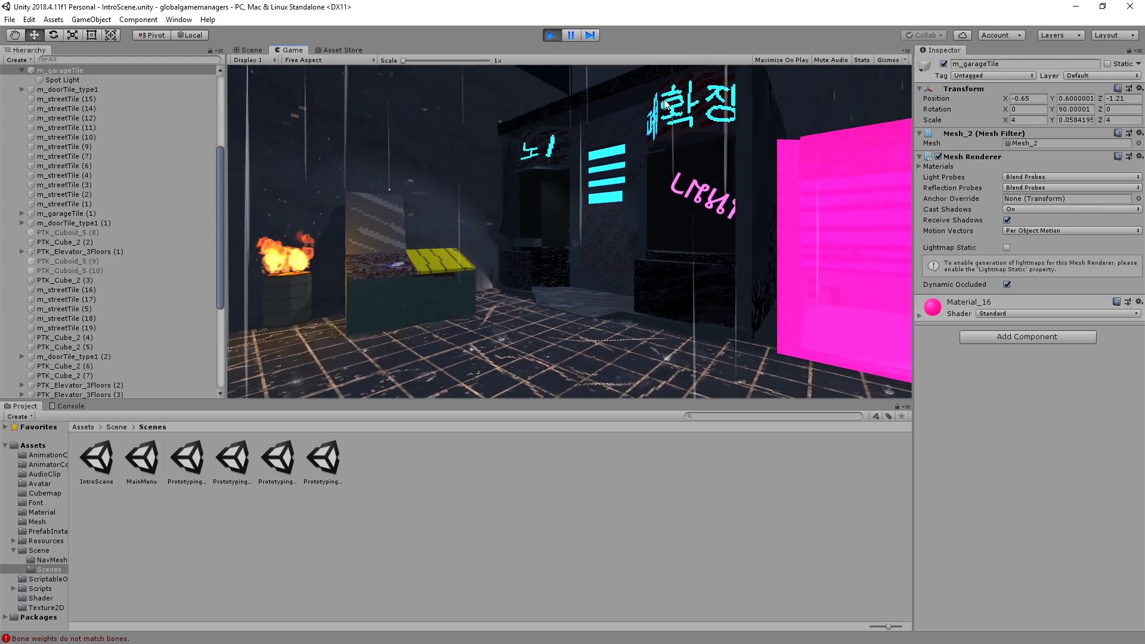
# Play the MainMenu scene, stop it, and open Prototypingv1 - LEVEL 1
pyautogui.doubleClick(142, 459)
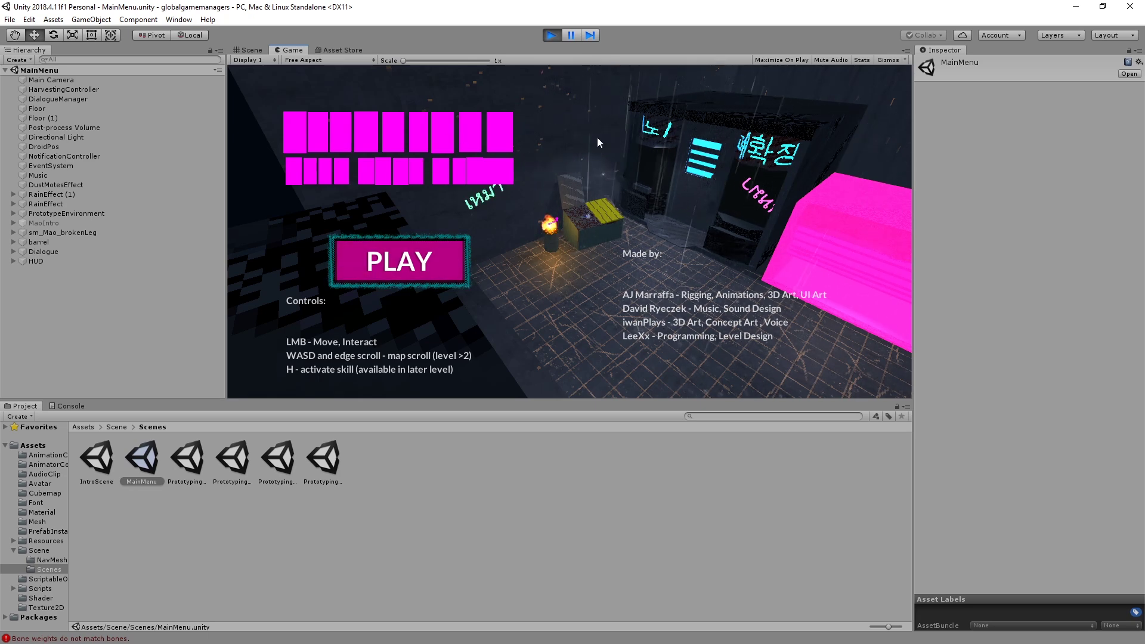
pyautogui.click(550, 35)
pyautogui.doubleClick(186, 458)
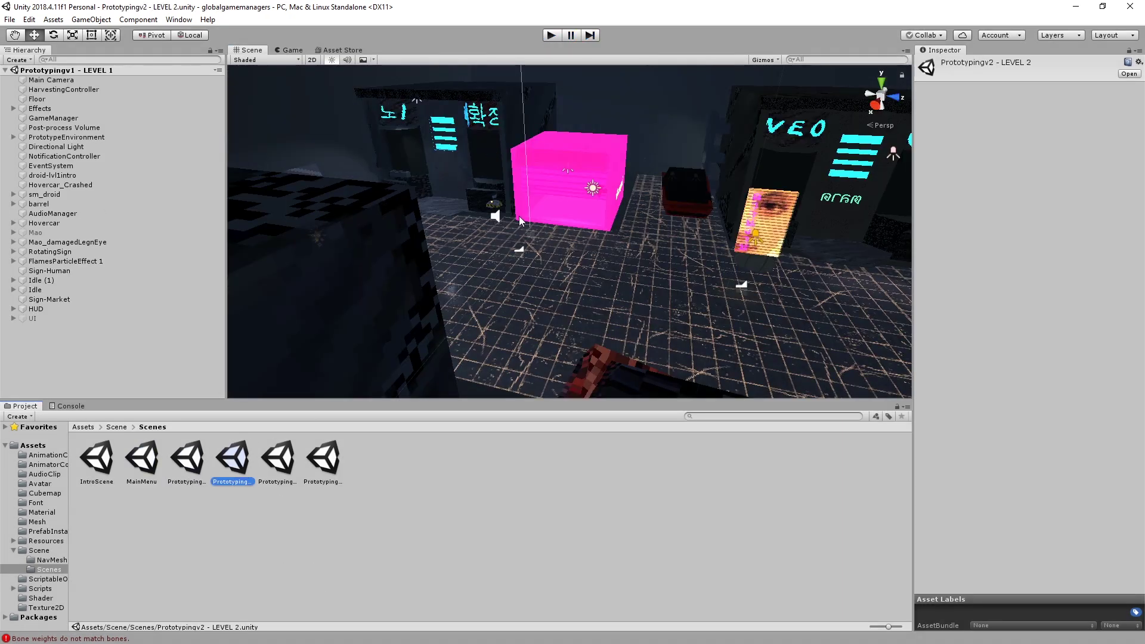
# Play-test LEVEL 2, LEVEL 4 and Prototypingv4 - LEVEL 3, stopping after each
pyautogui.click(555, 36)
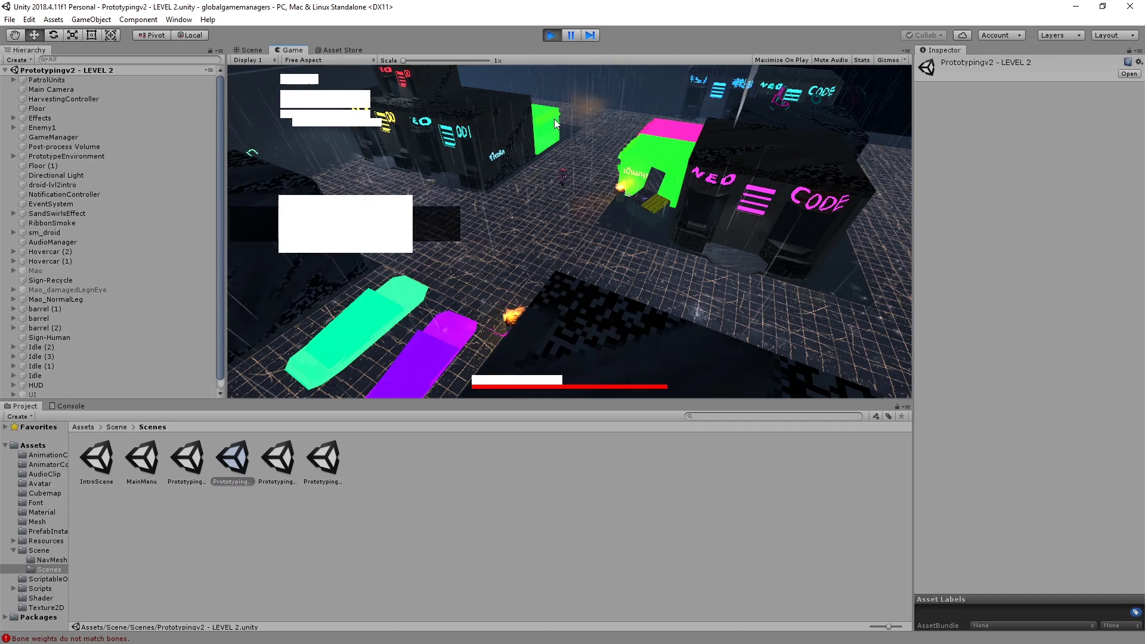
pyautogui.click(551, 35)
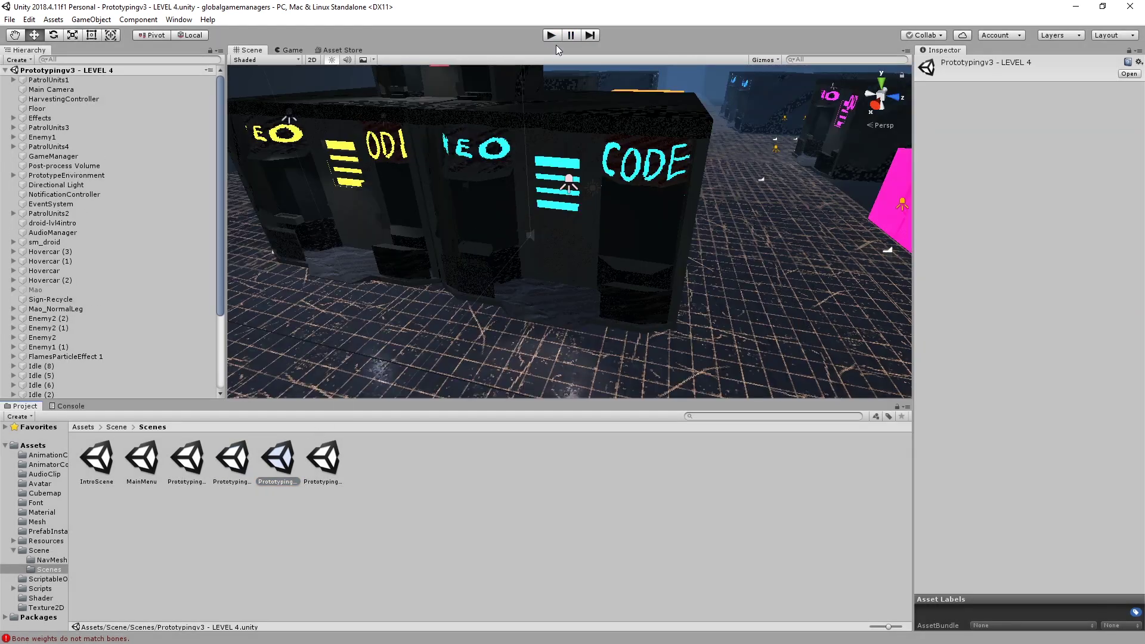
pyautogui.click(559, 35)
pyautogui.click(560, 37)
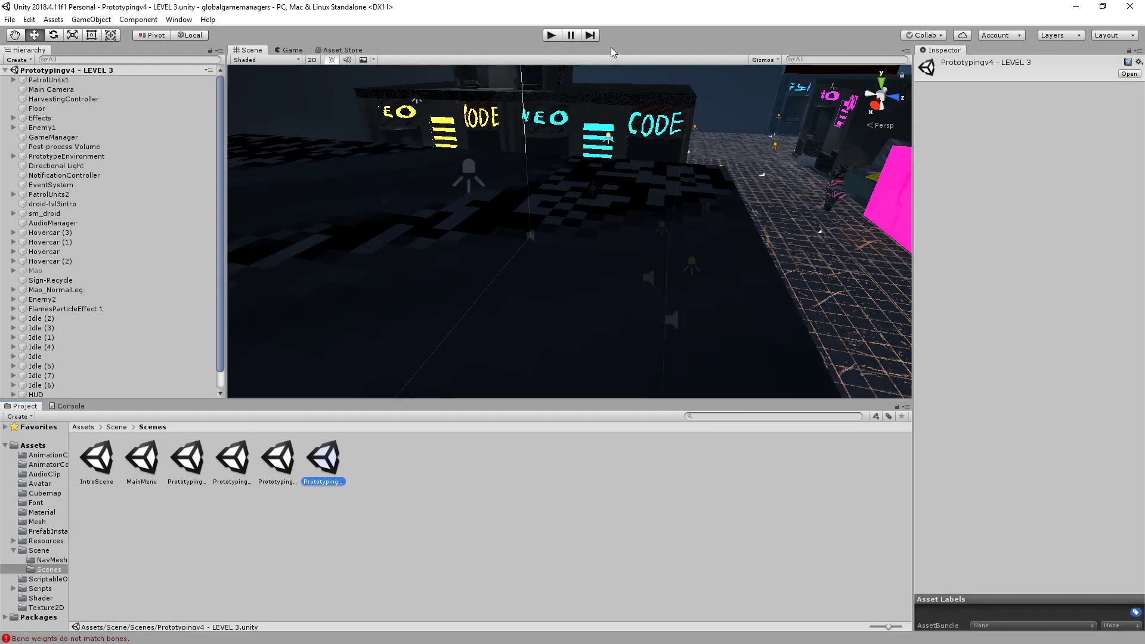
pyautogui.click(549, 35)
pyautogui.click(546, 38)
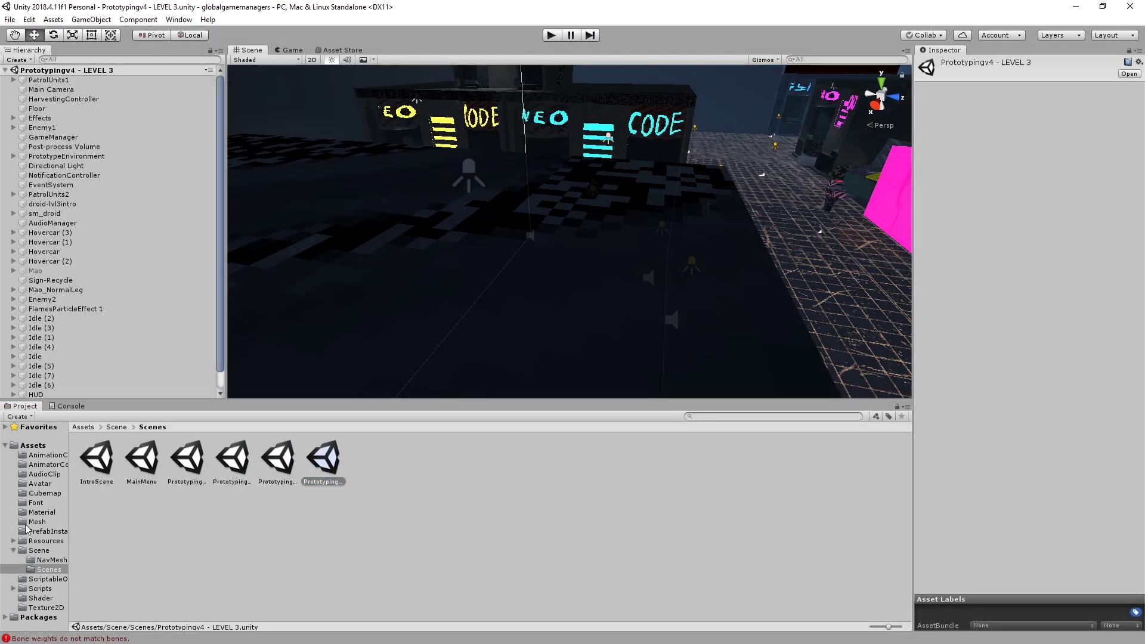